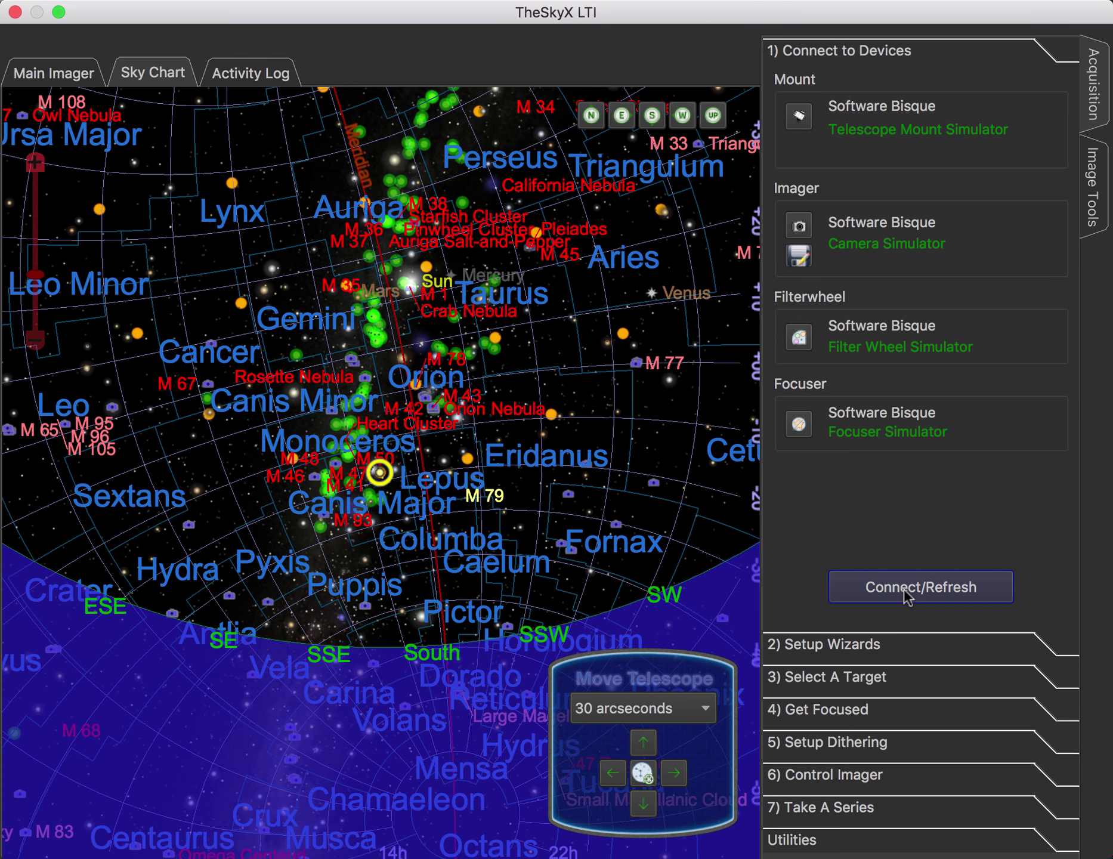
Open the Take A Series settings and set the first step's light-frame exposure to 5 minutes.
click(853, 808)
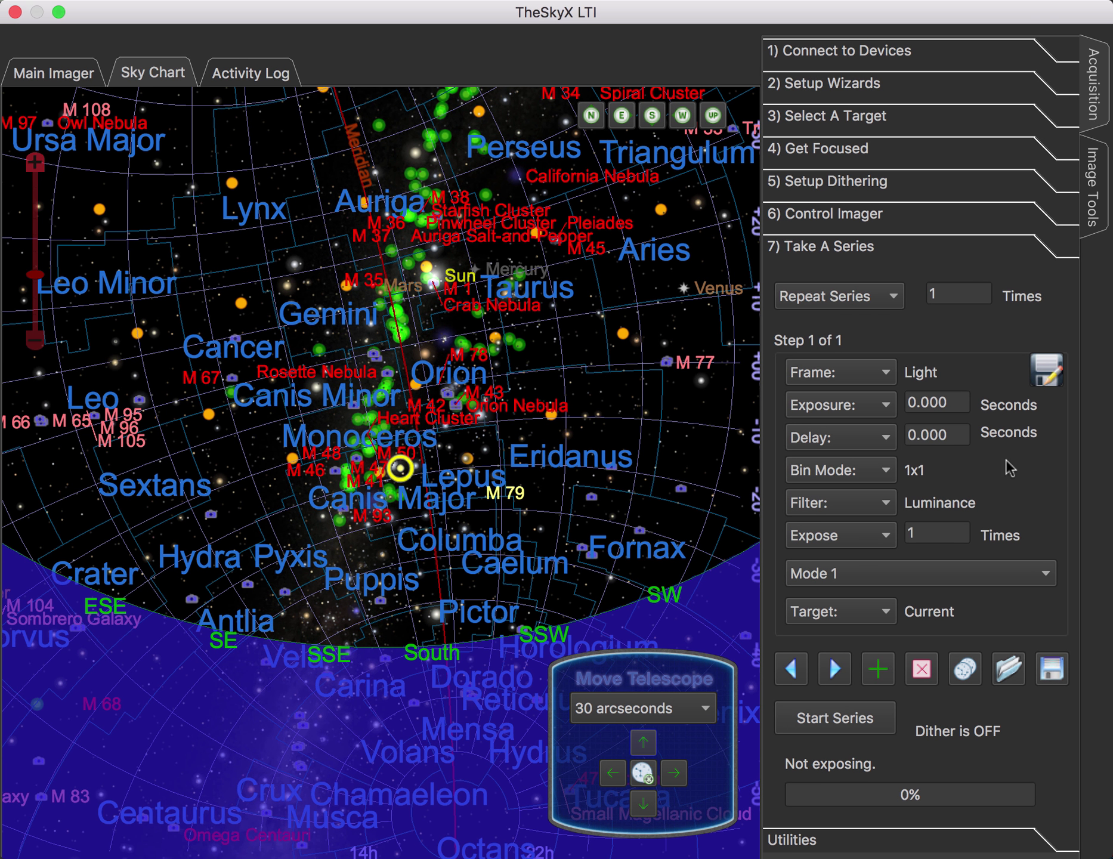
click(882, 374)
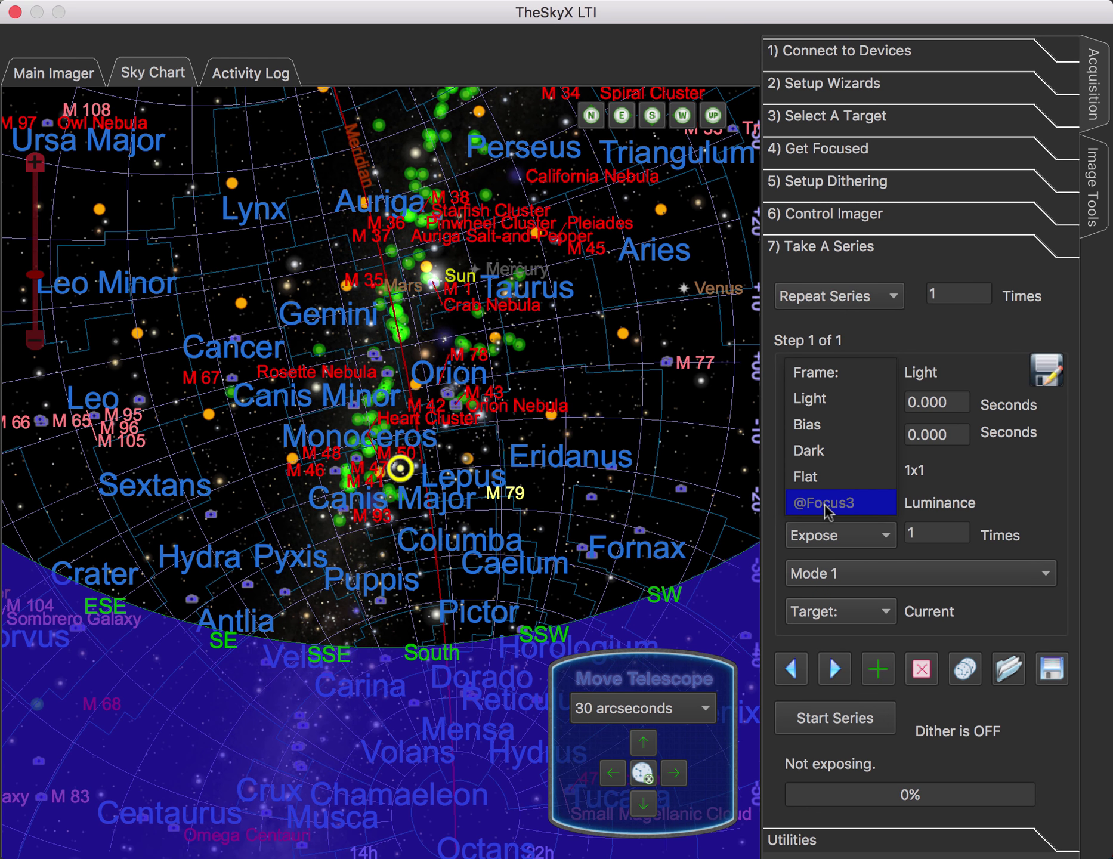
click(988, 492)
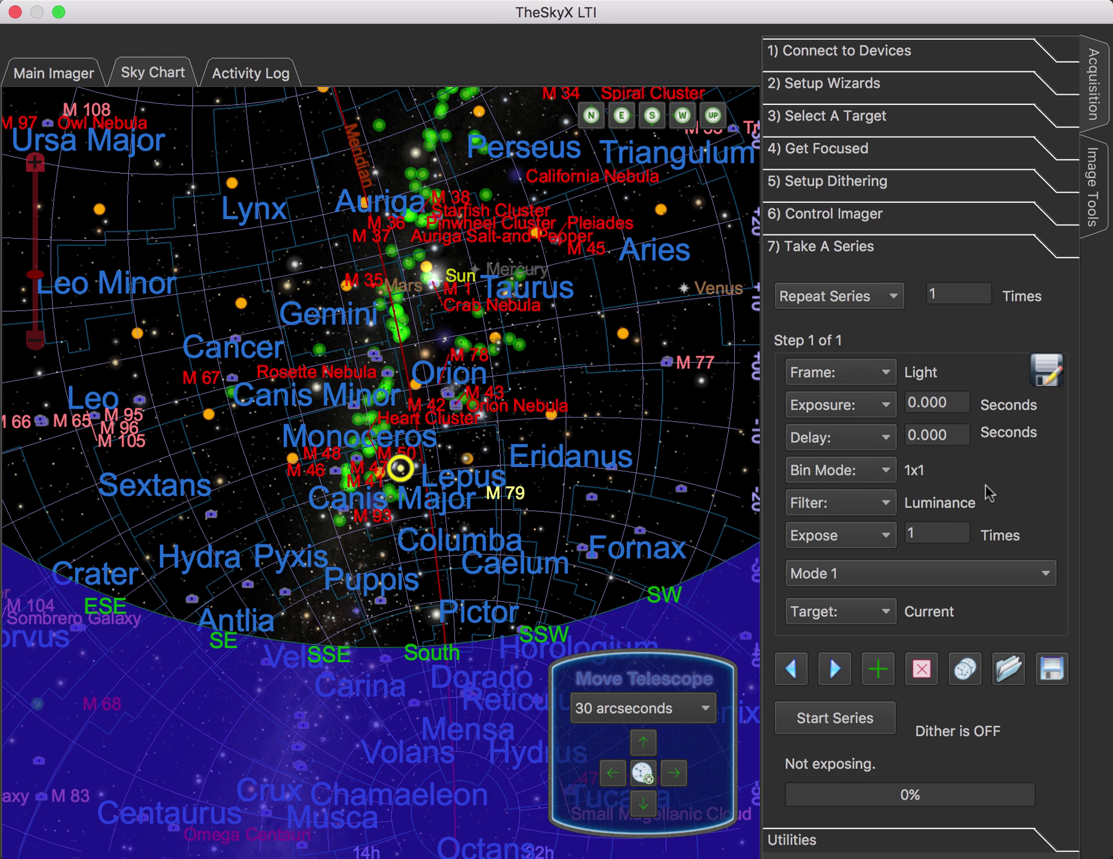
click(887, 407)
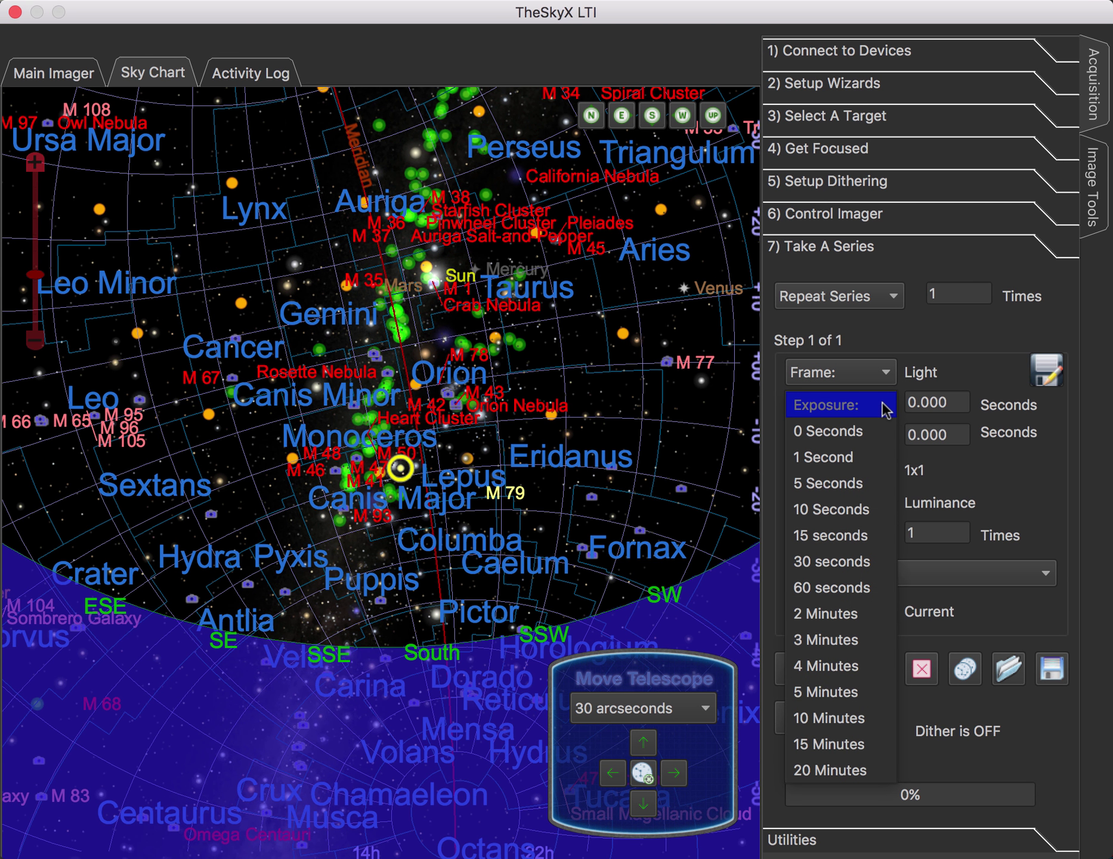
click(834, 692)
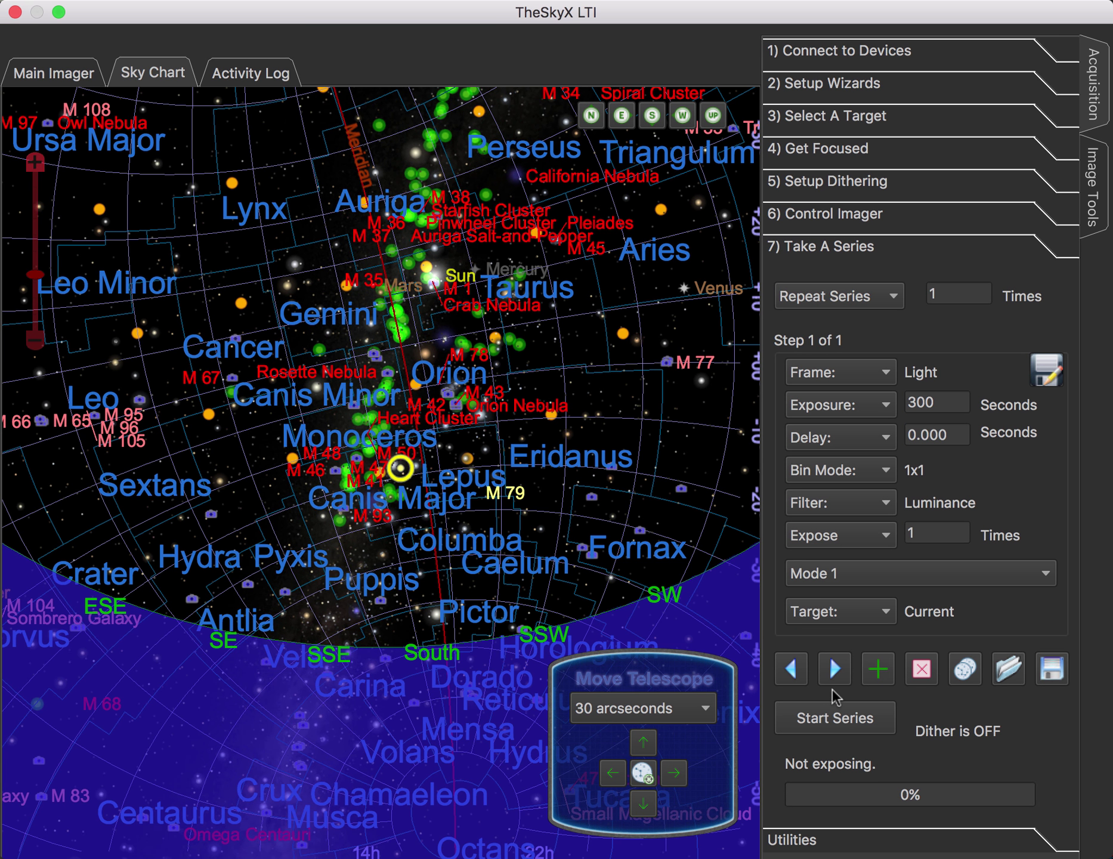
click(859, 404)
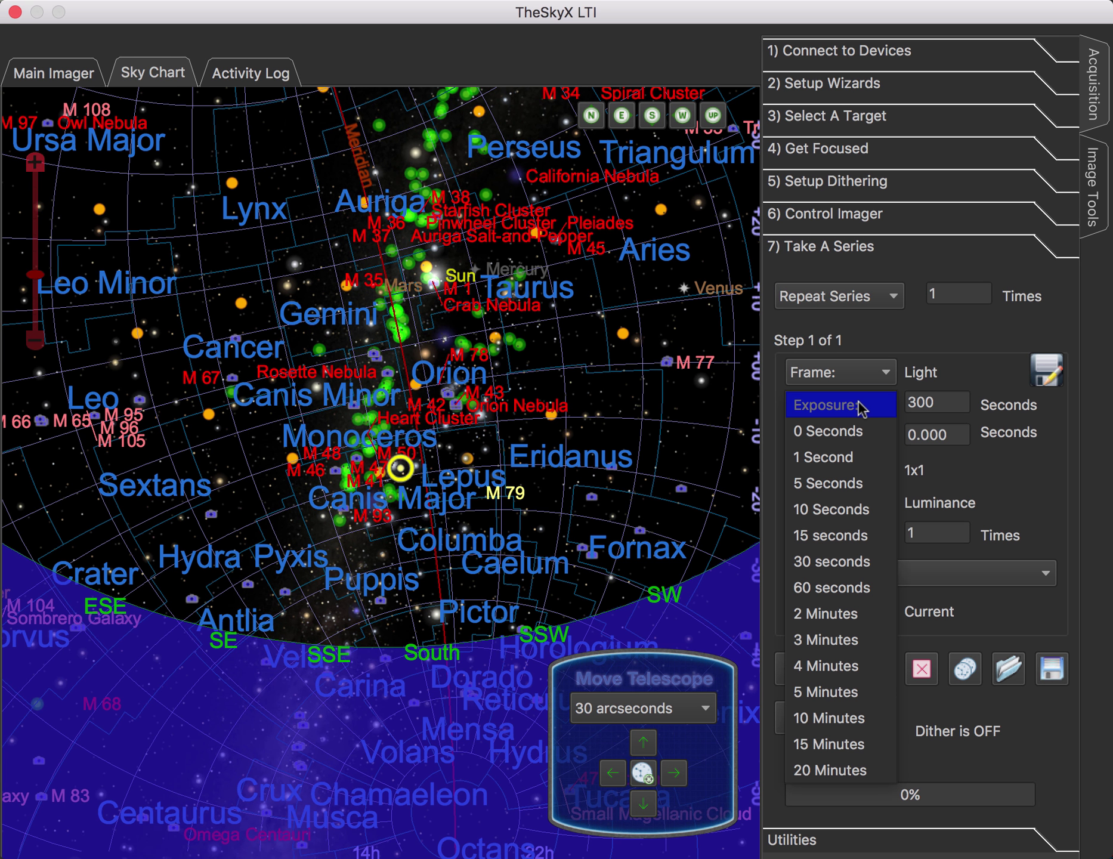
click(825, 692)
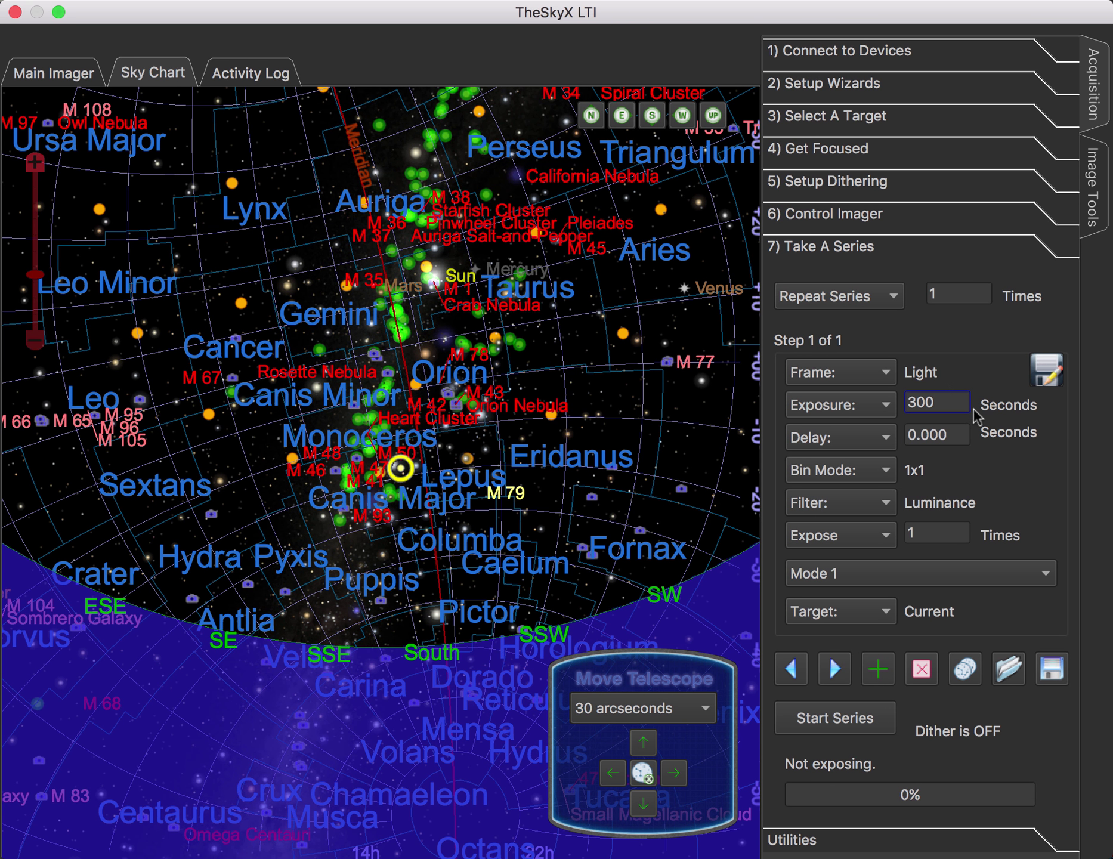
Set the first step's delay to 0 seconds and its bin mode to 1x1.
click(871, 442)
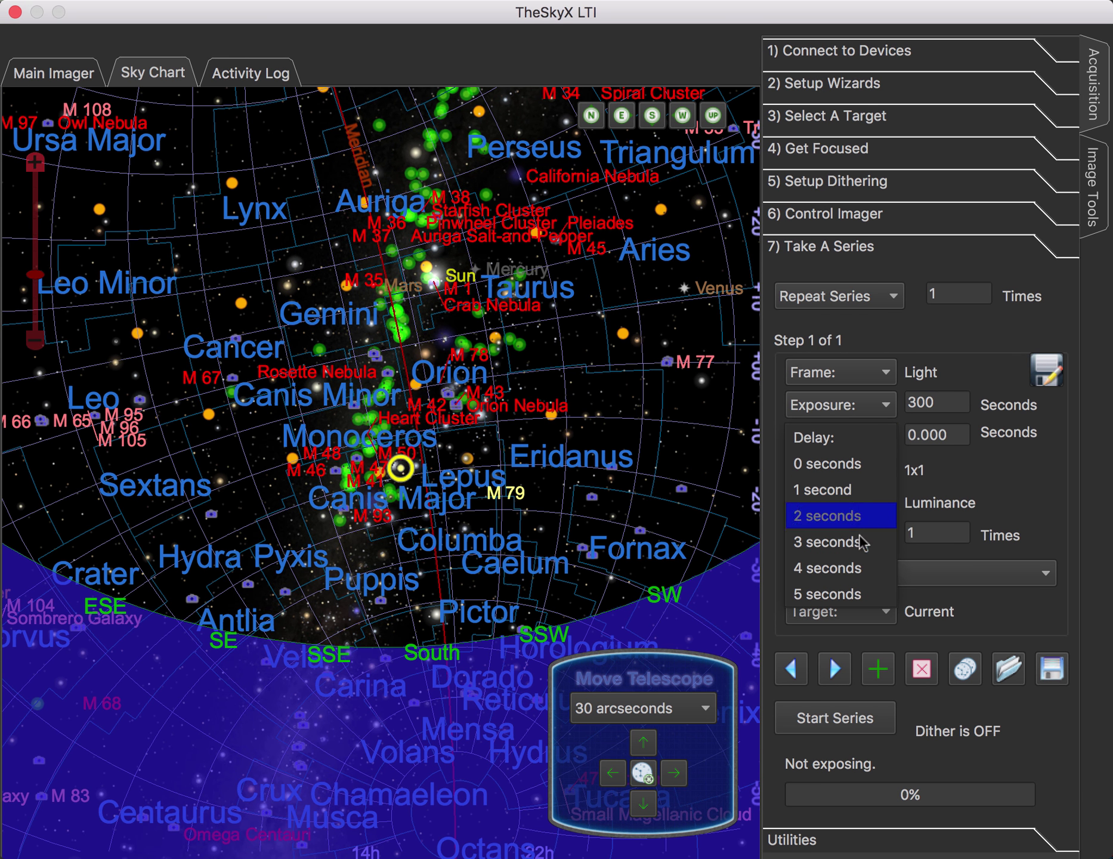
click(853, 469)
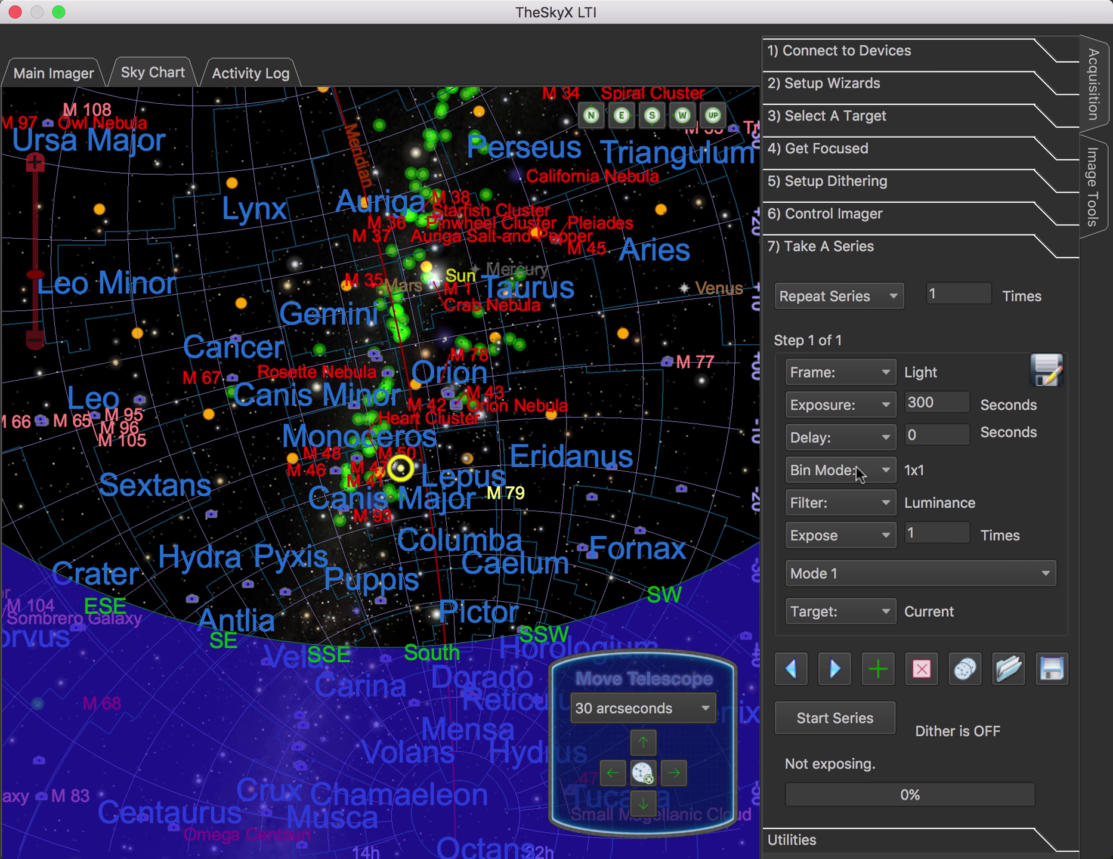
click(859, 473)
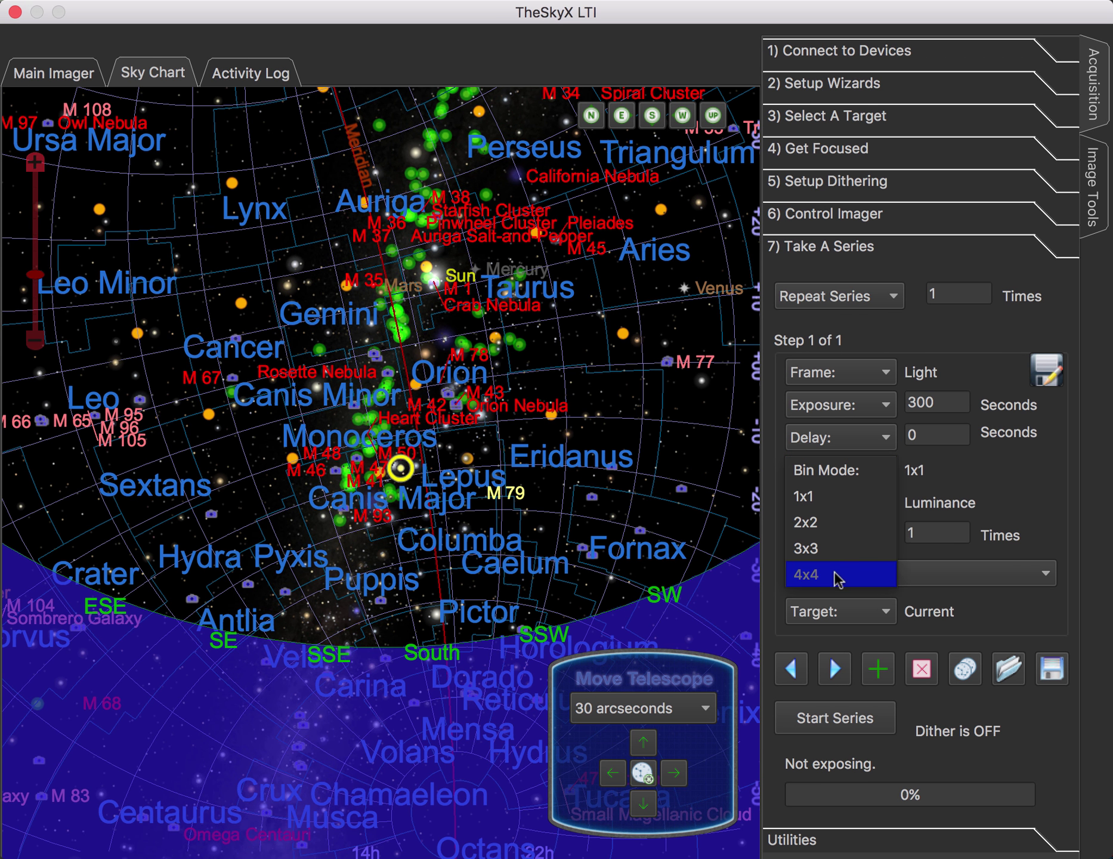
click(853, 495)
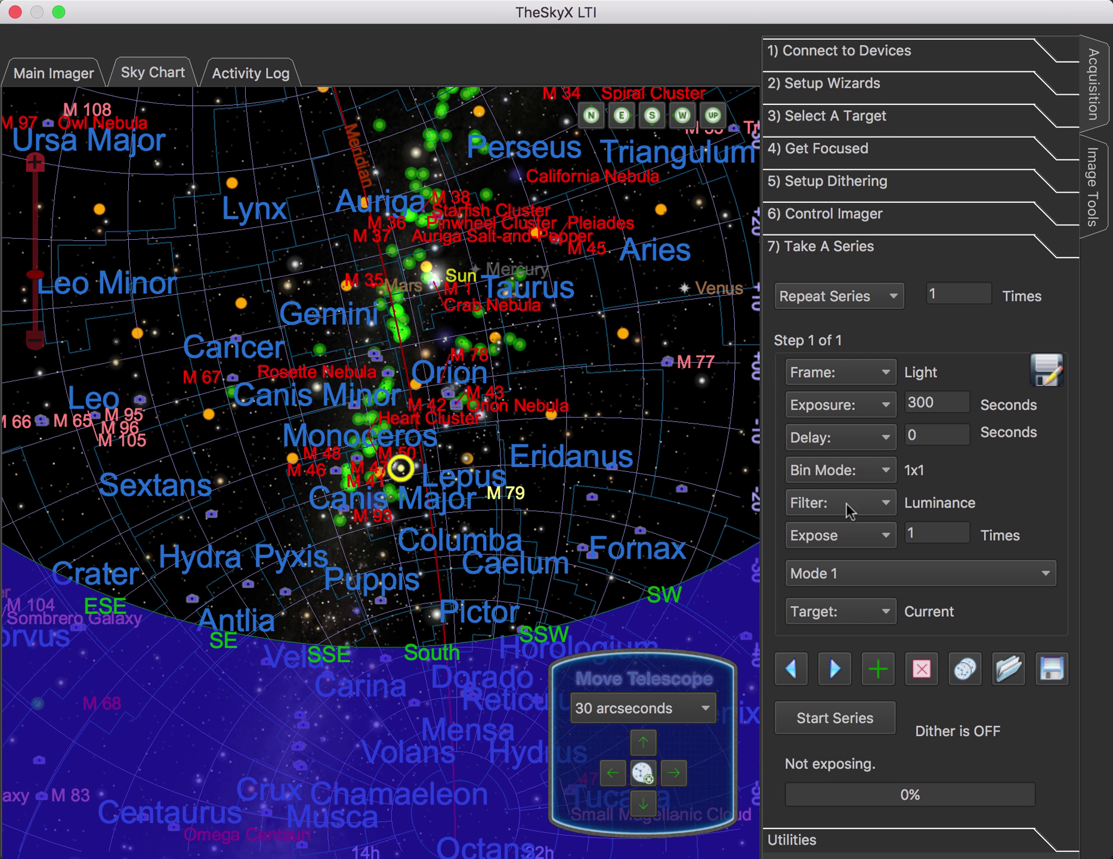
Configure the first step to expose 9 times through the Red filter in Mode 1.
click(850, 514)
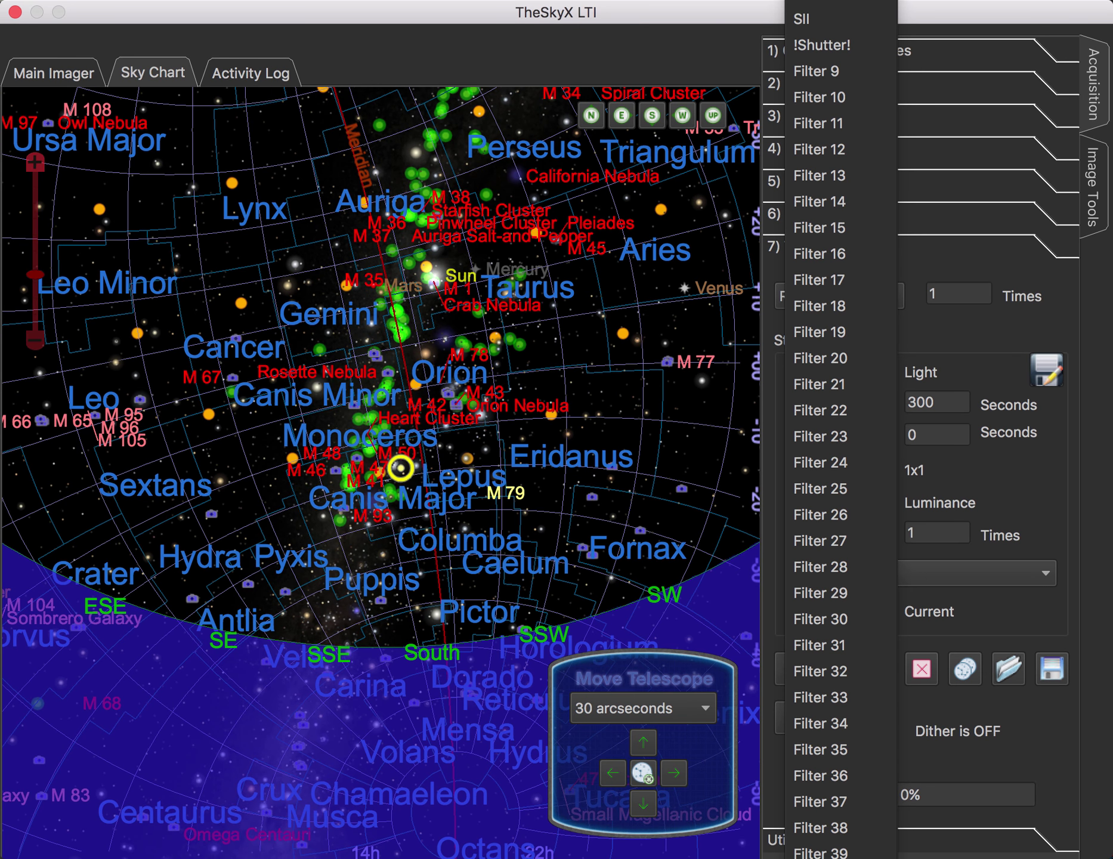
click(805, 125)
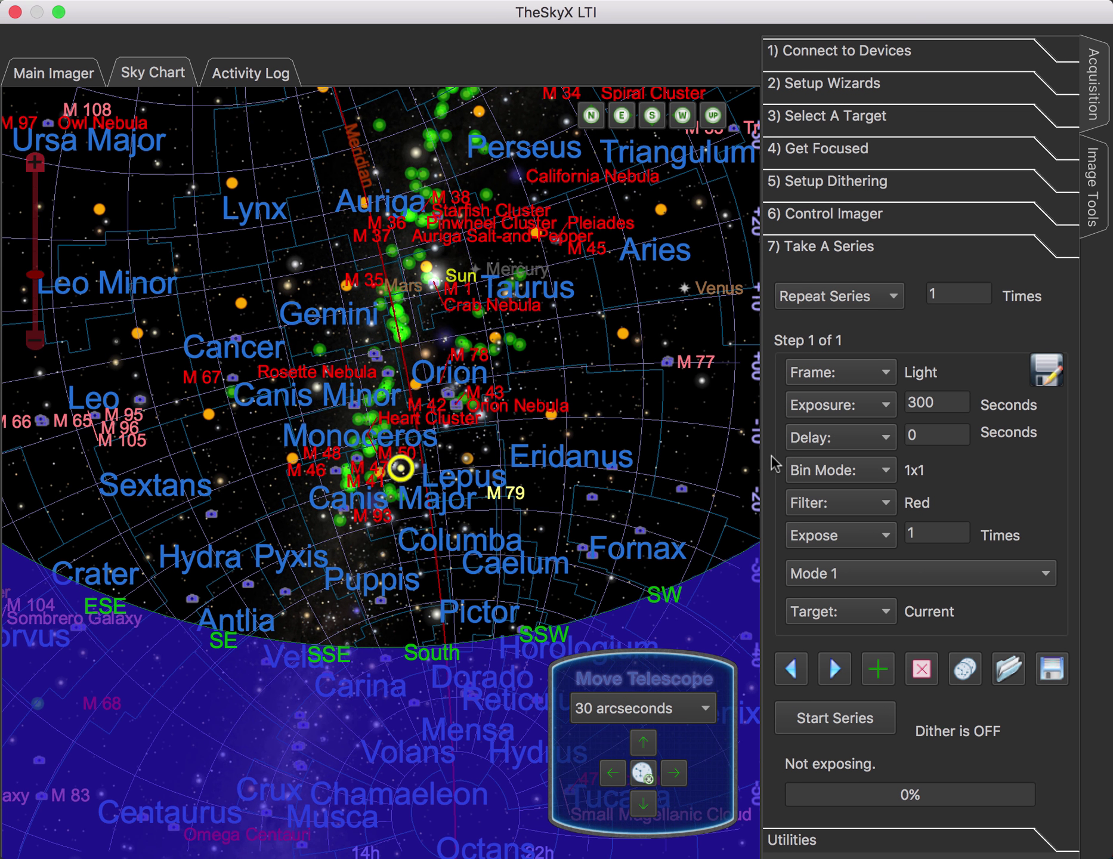
click(838, 537)
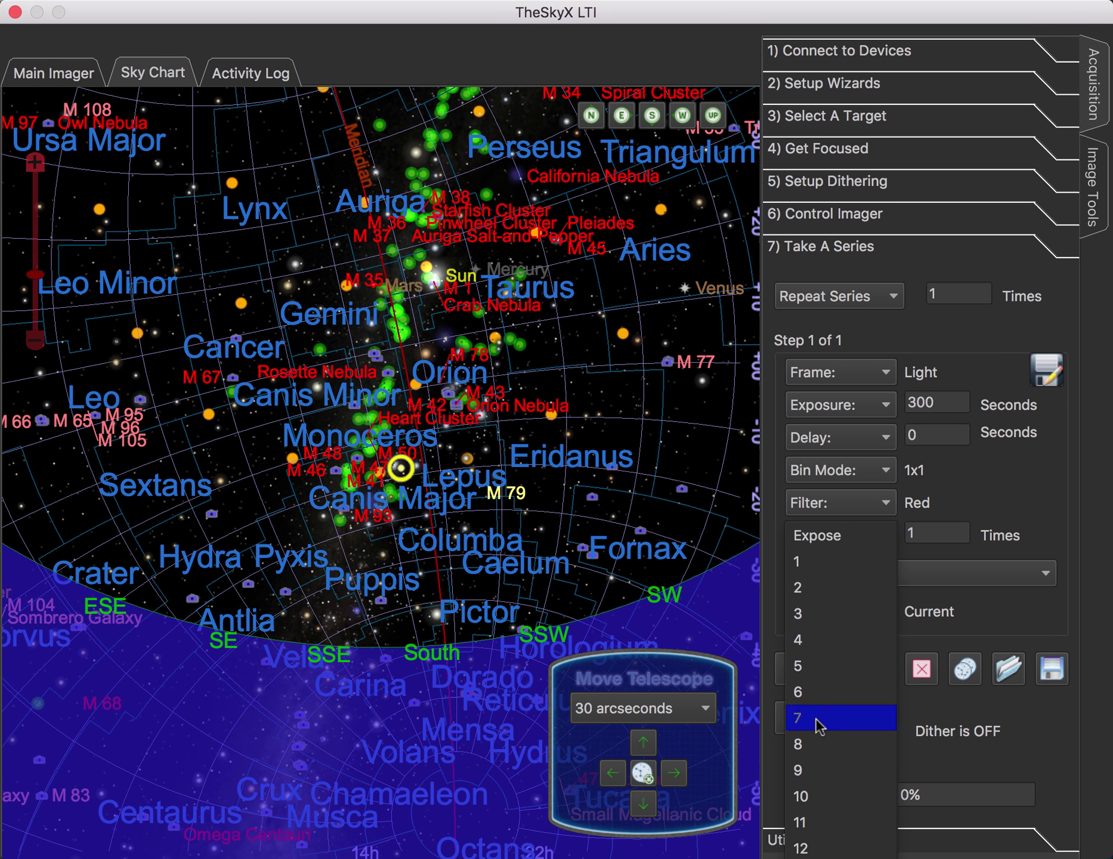
click(817, 771)
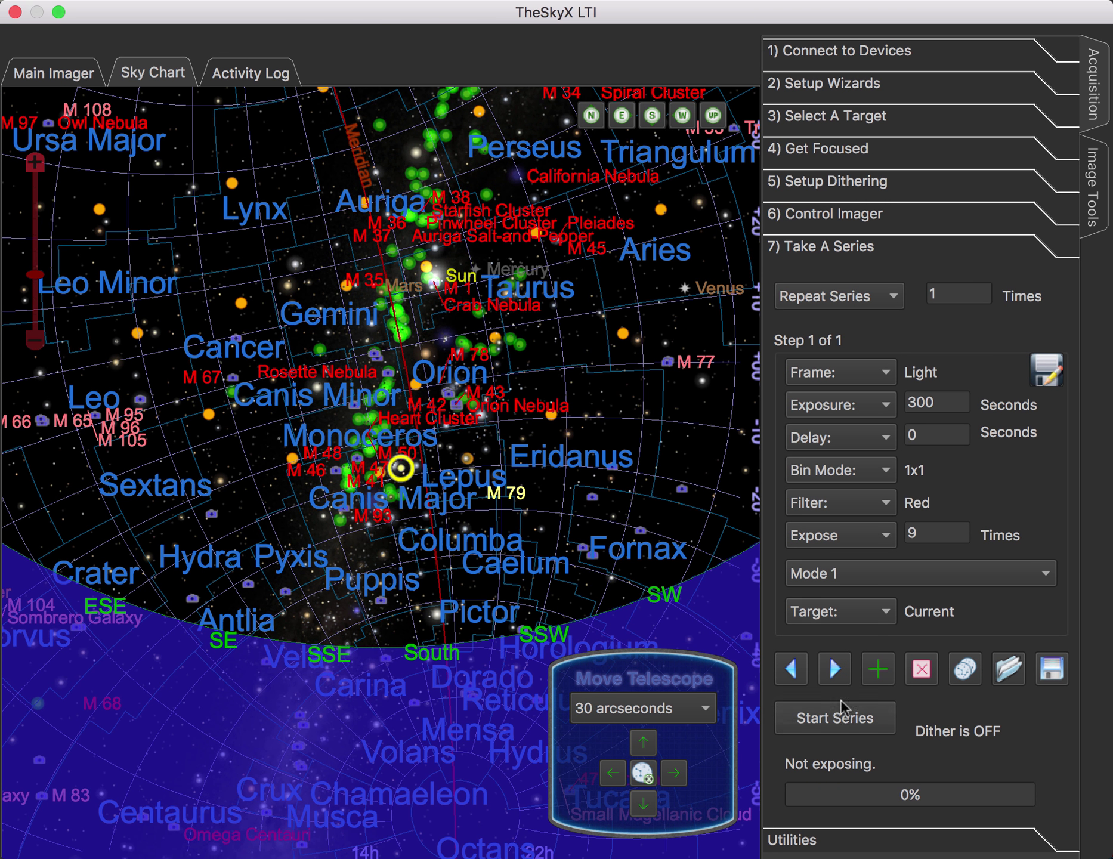
click(857, 576)
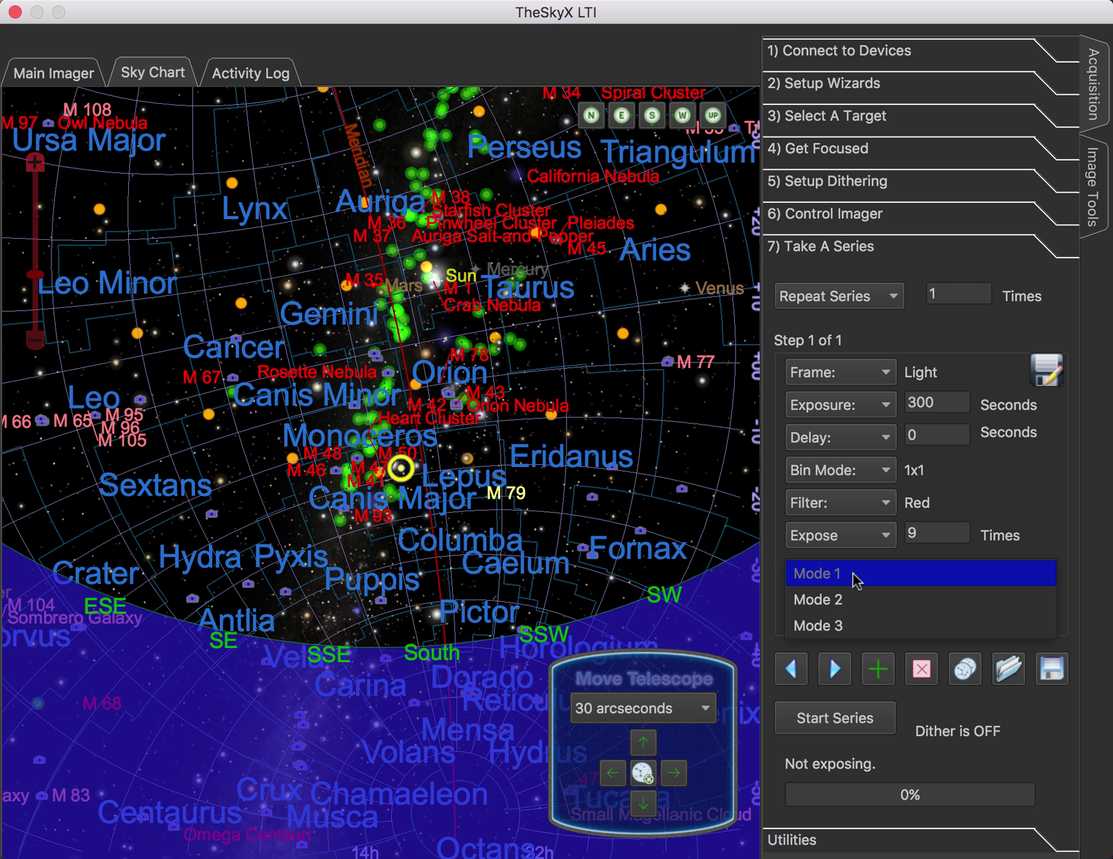
click(862, 572)
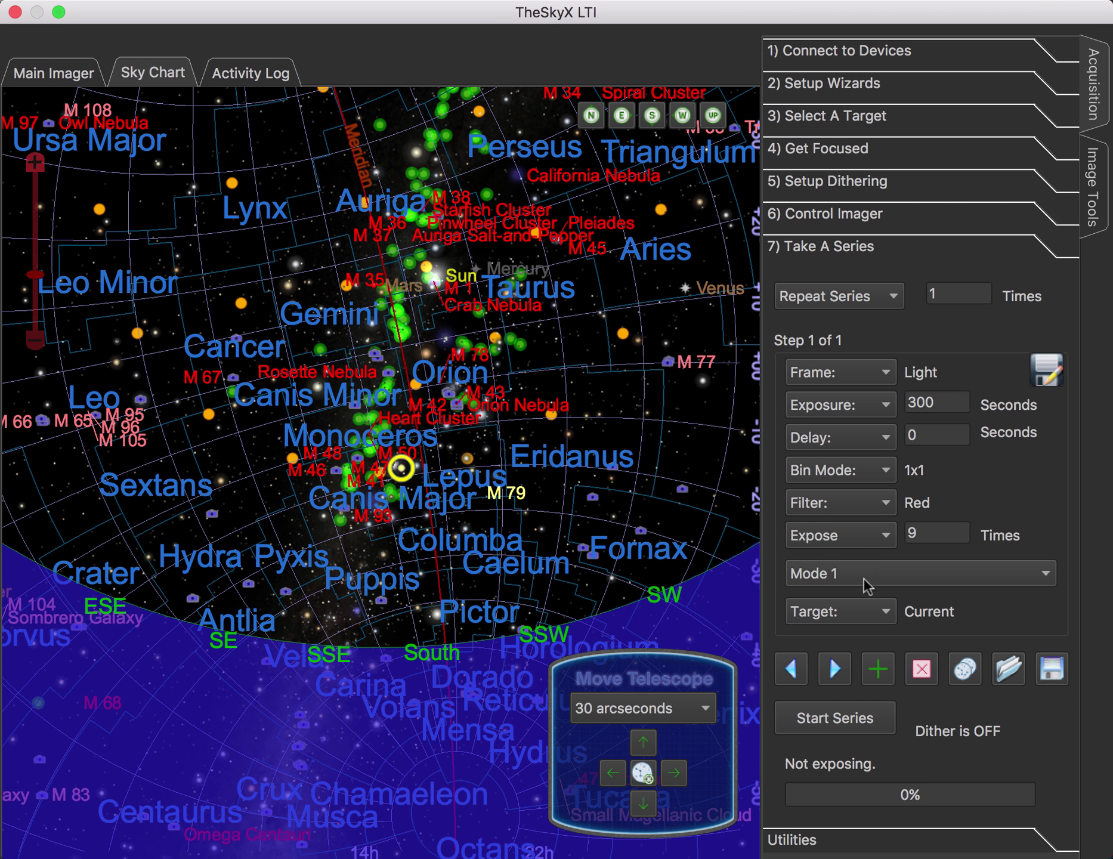
Add an empty second step to the series and set its exposure to 5 minutes.
click(834, 673)
click(878, 671)
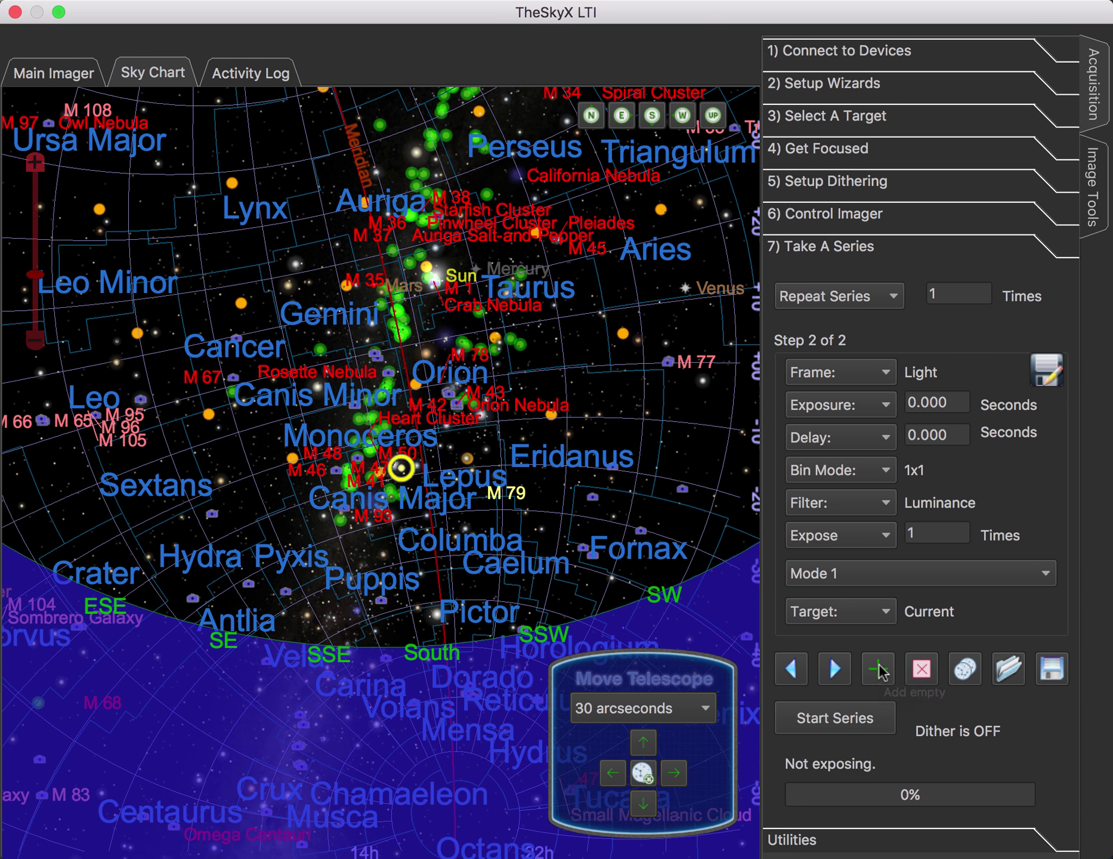
click(857, 407)
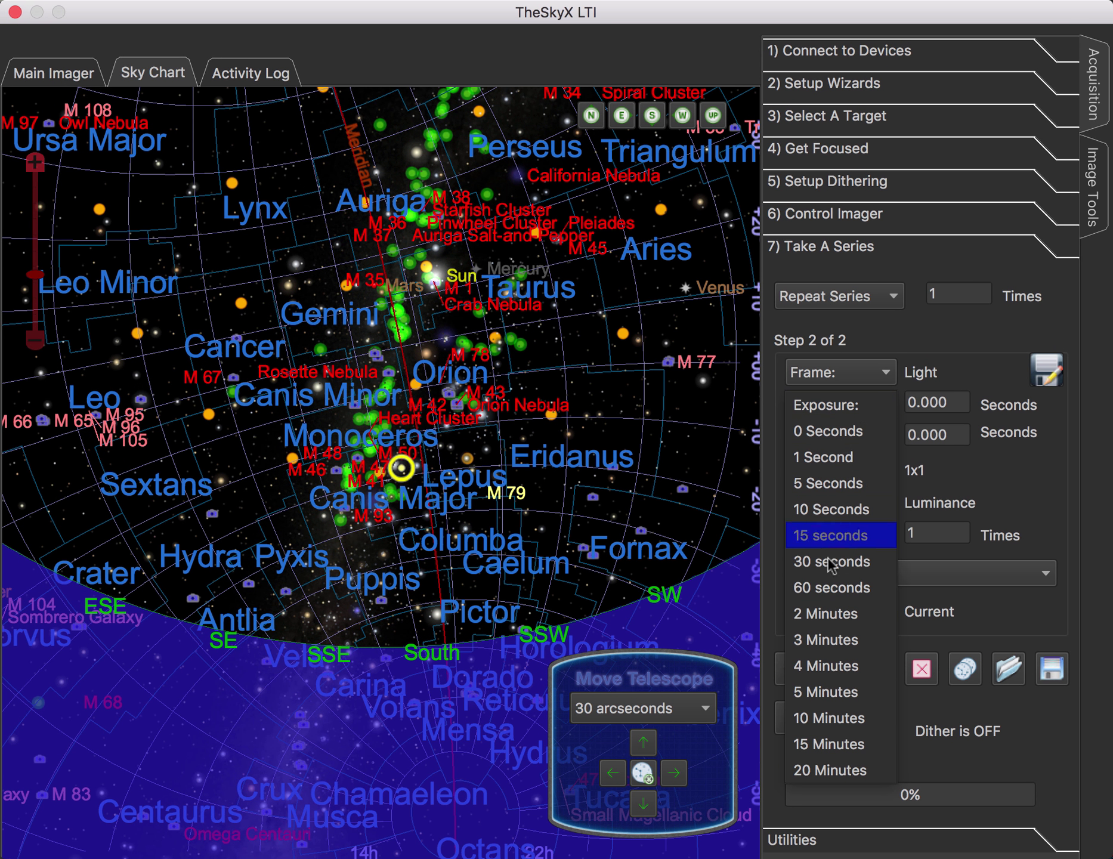
click(834, 692)
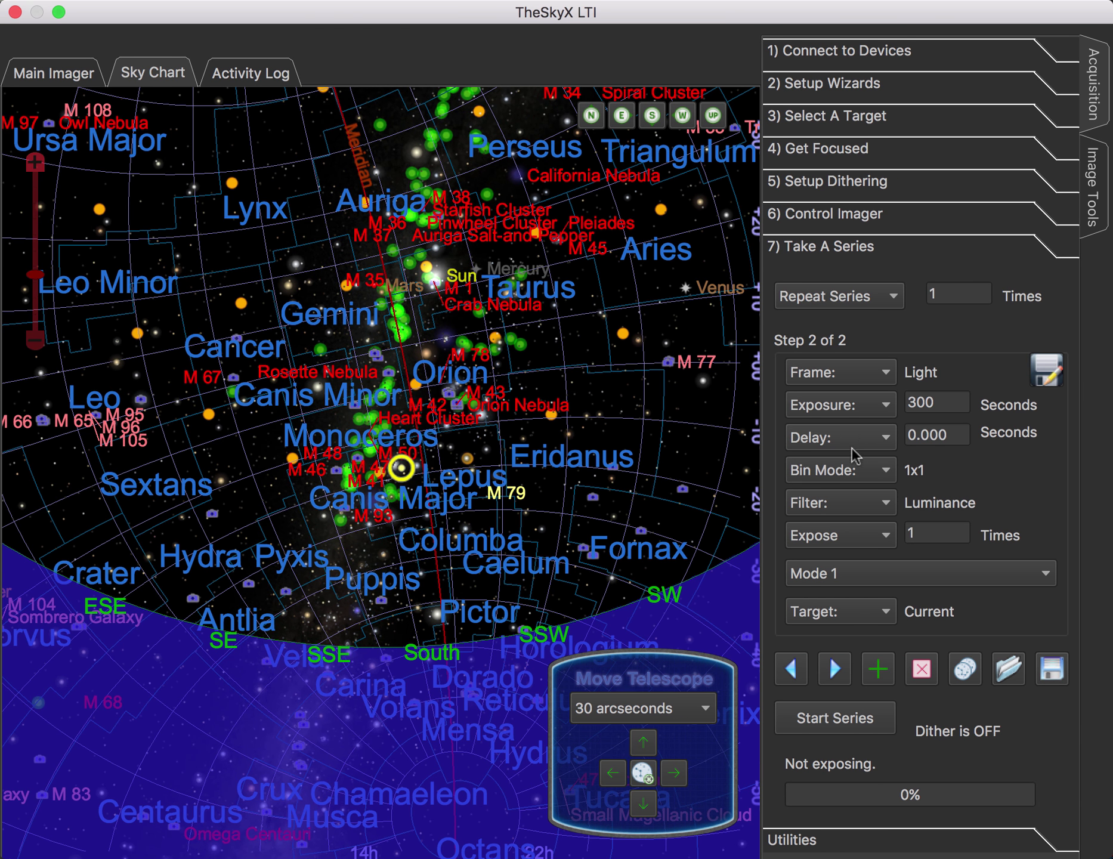
Set the second step to the Green filter with 9 exposures.
click(843, 501)
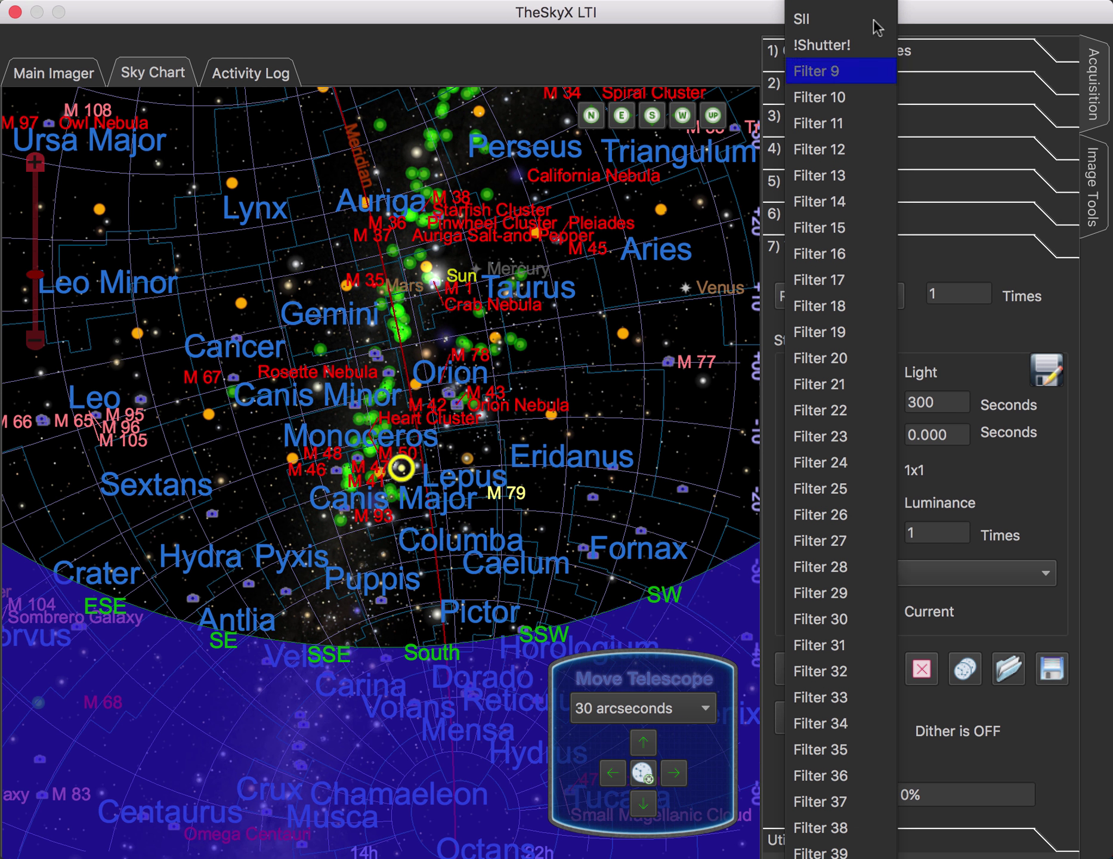
click(836, 22)
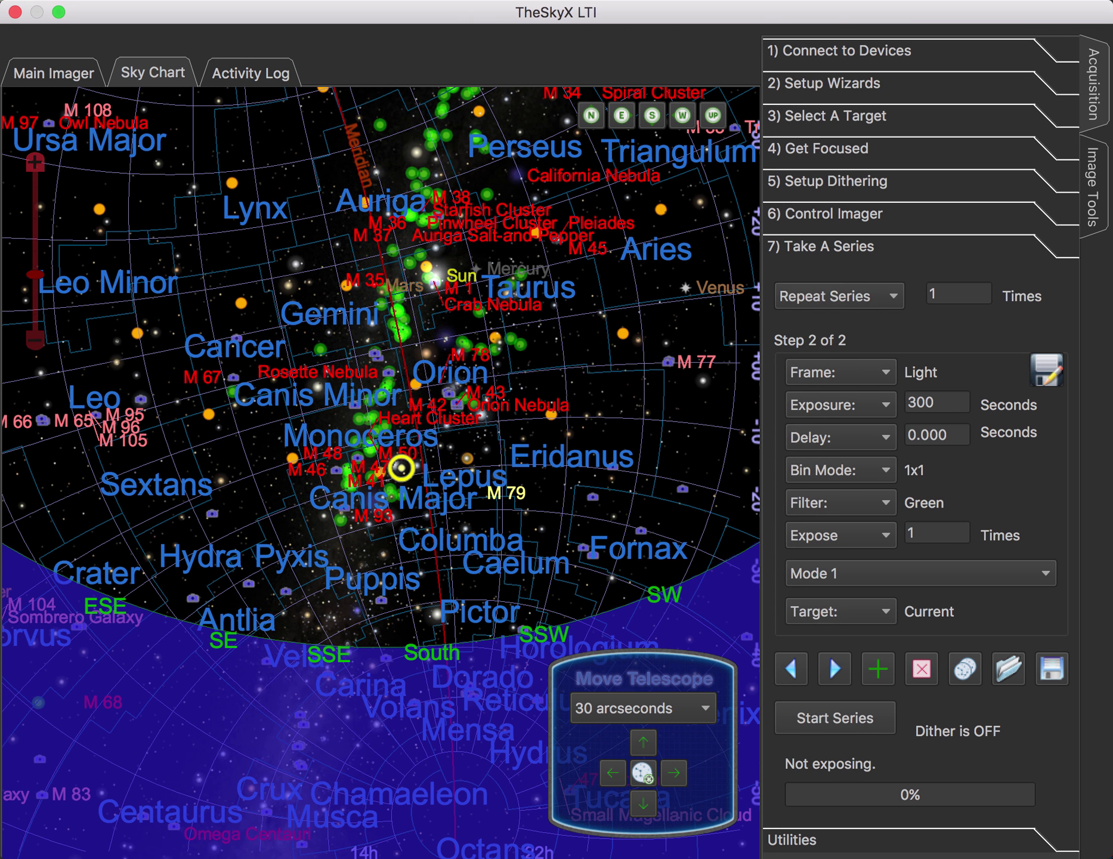
click(812, 533)
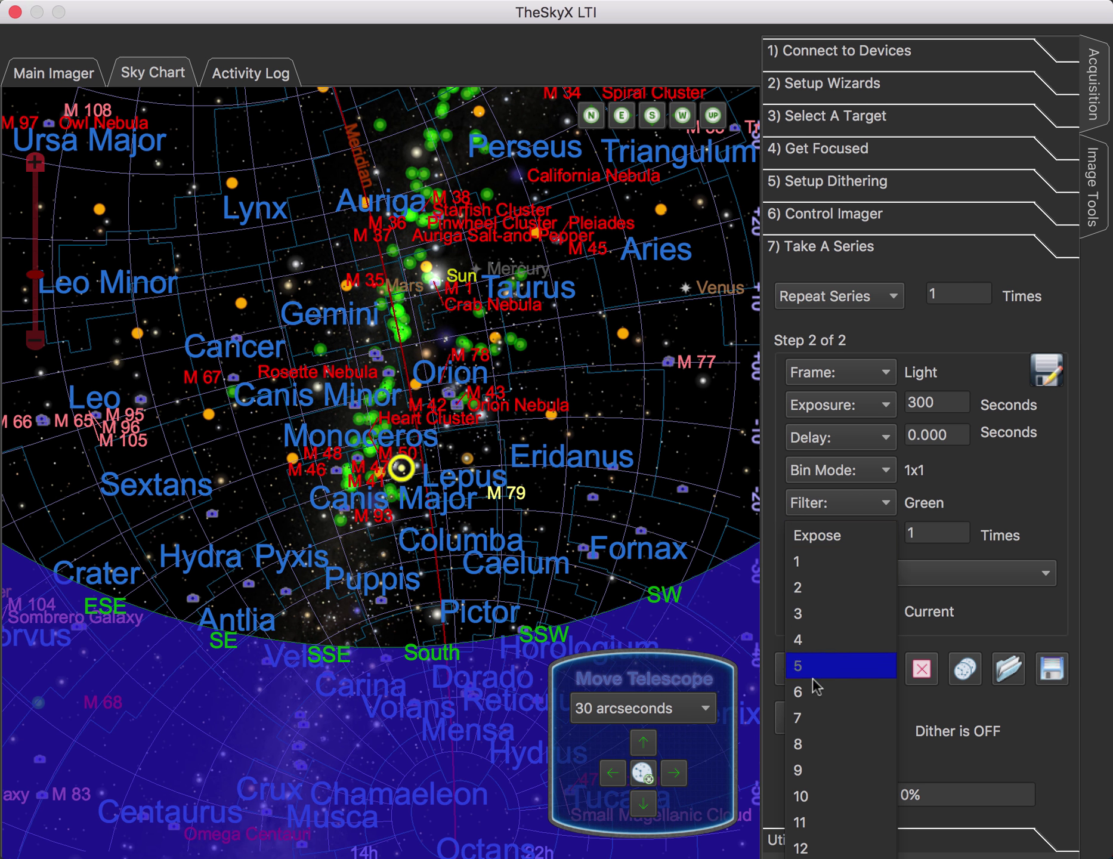
click(822, 770)
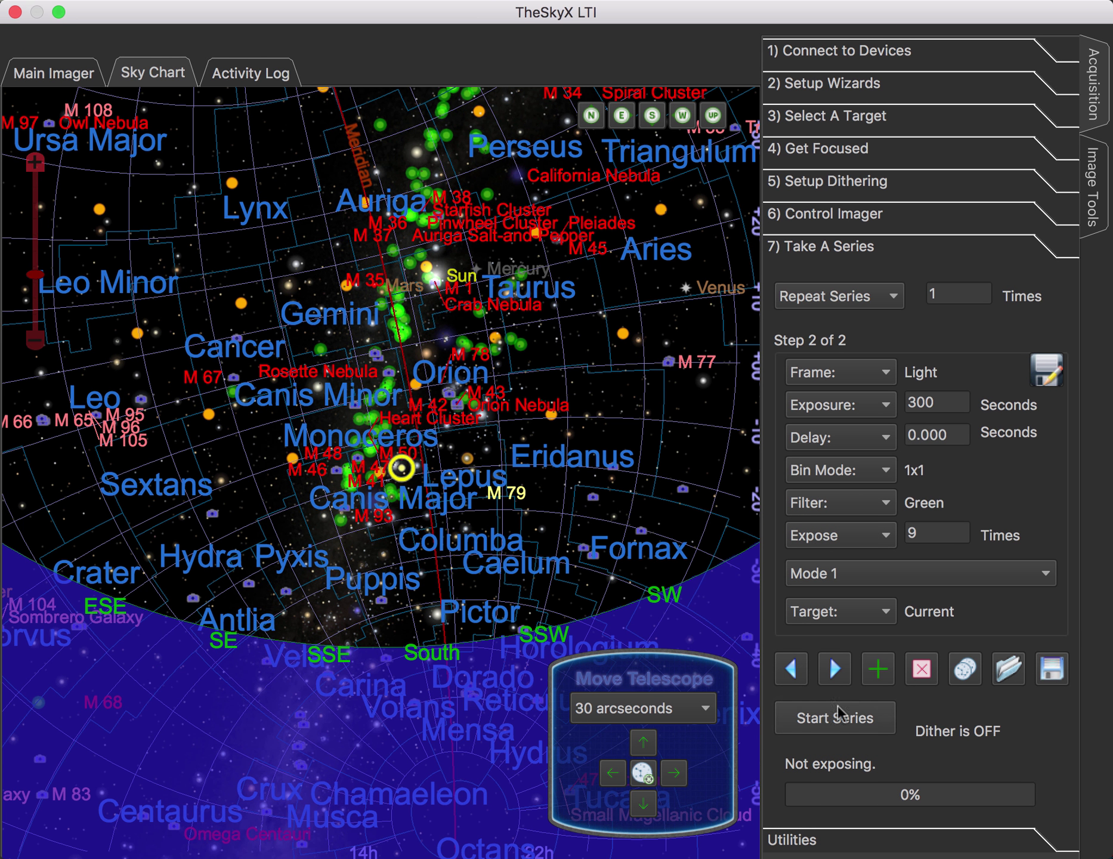
Duplicate the Green step as a third step and change the copy's filter to Blue.
click(966, 670)
click(798, 672)
click(798, 672)
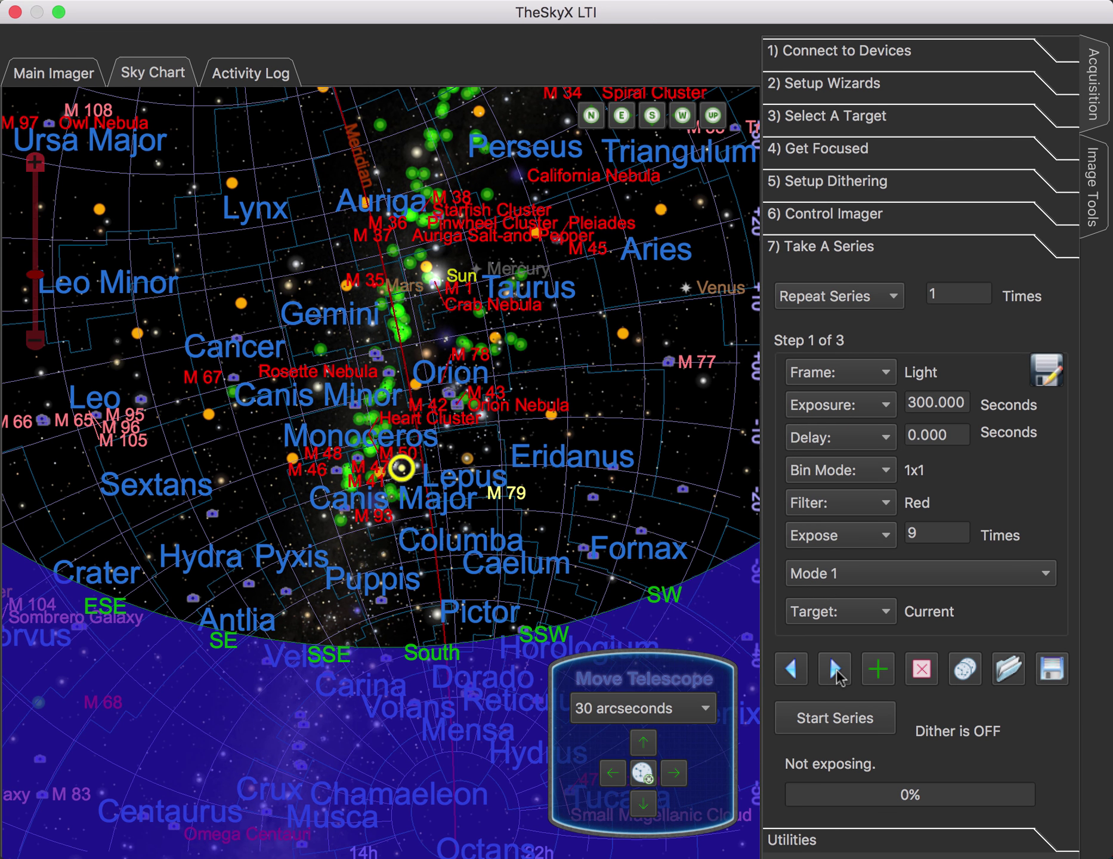
click(836, 674)
click(837, 672)
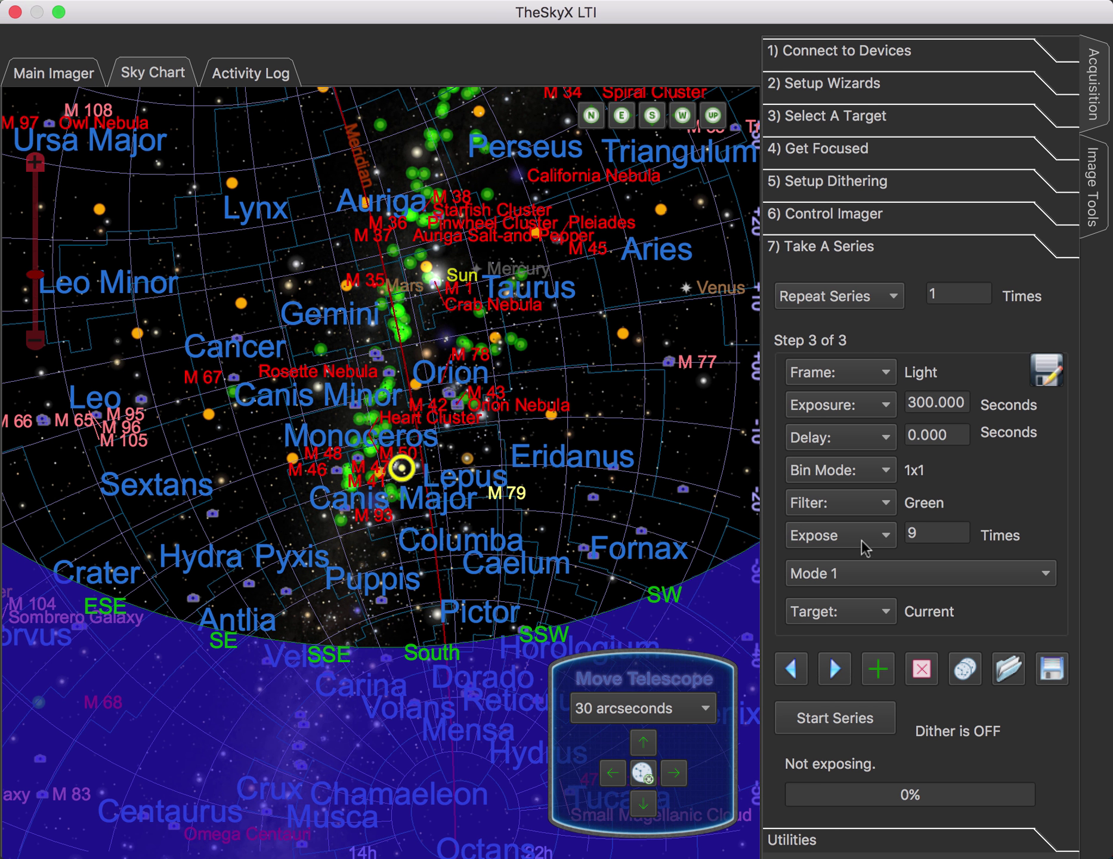
click(871, 507)
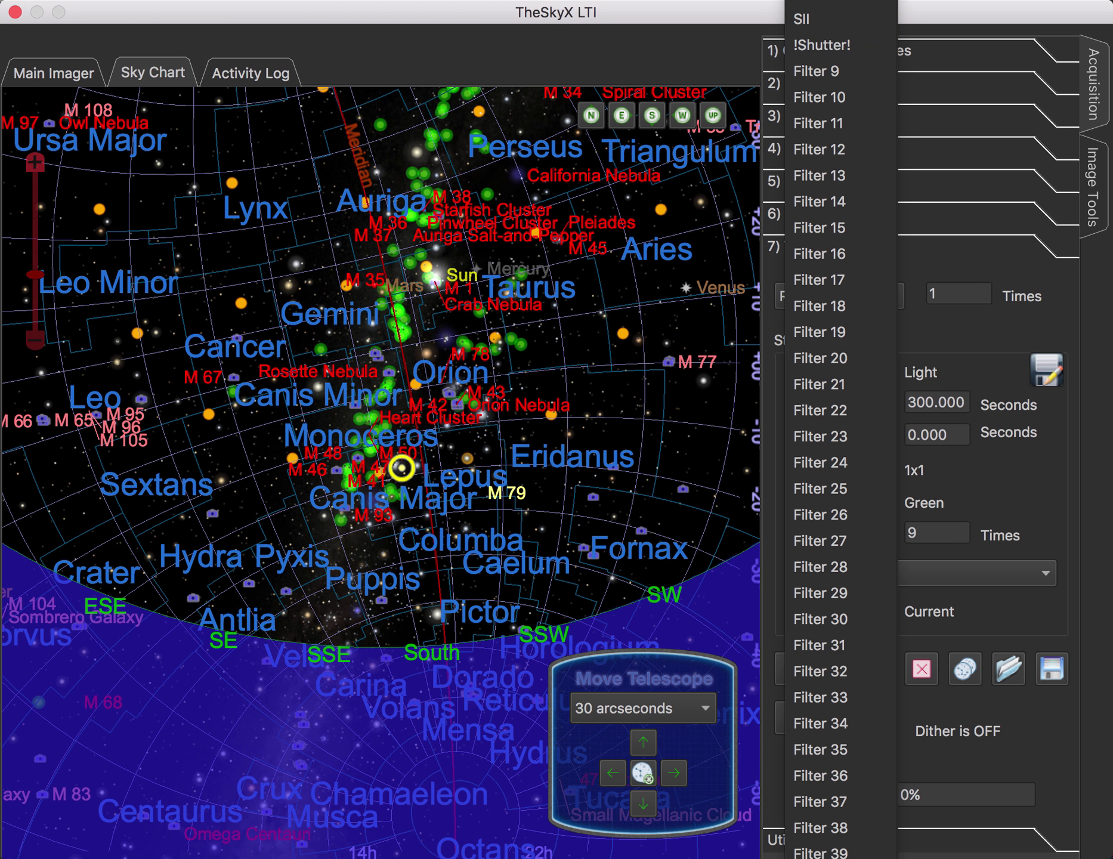
click(817, 36)
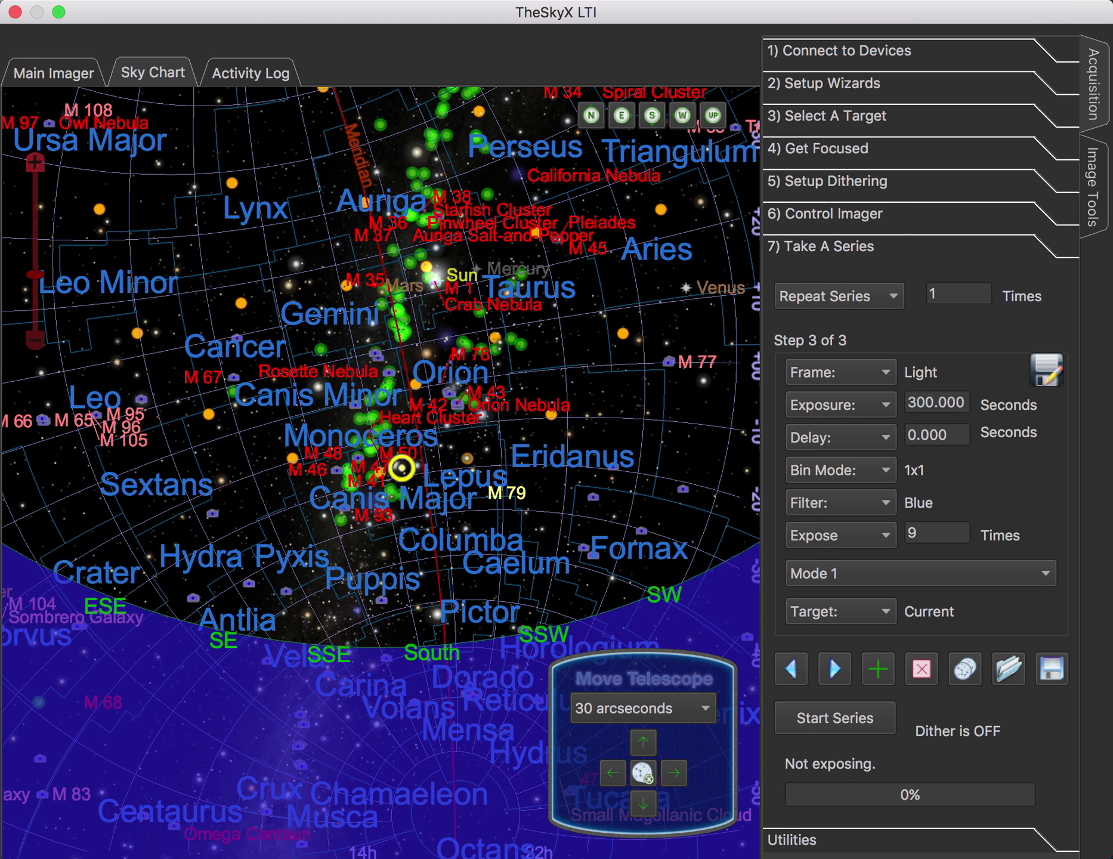
Check the Red, Green and Blue steps and set the whole series to repeat 2 times.
click(795, 672)
click(795, 673)
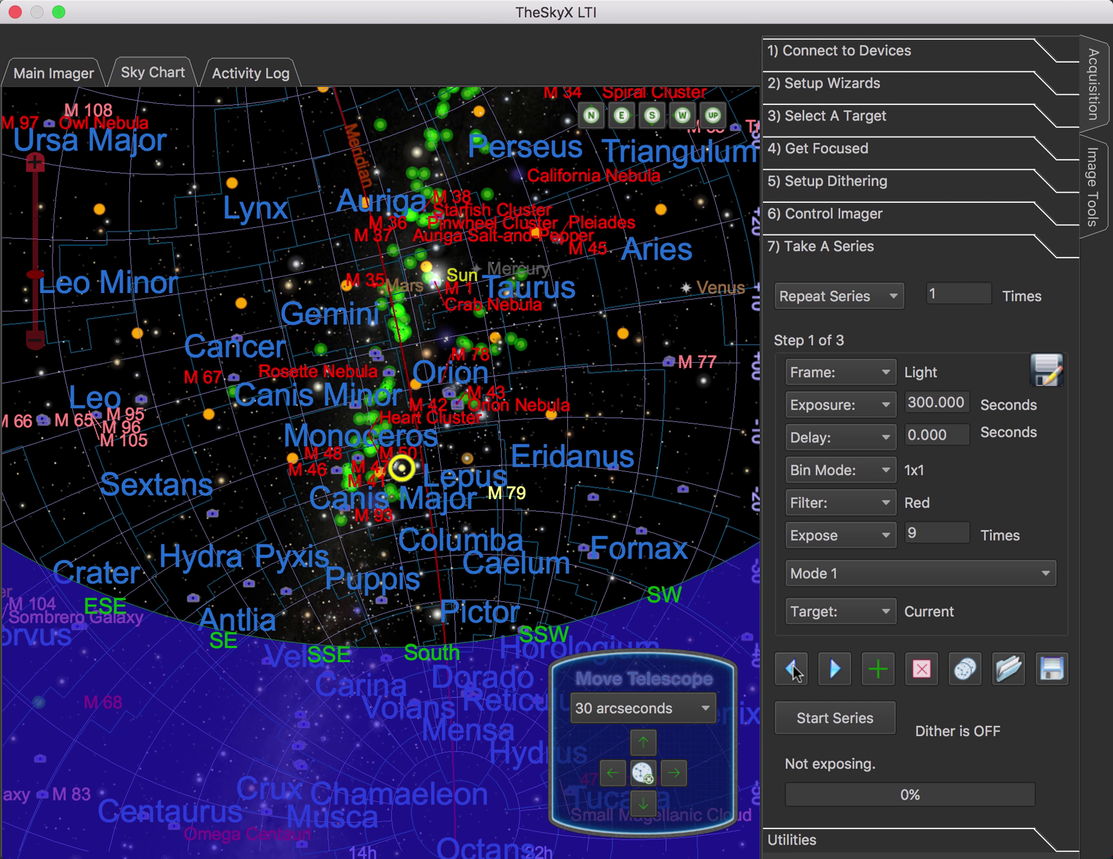
click(836, 670)
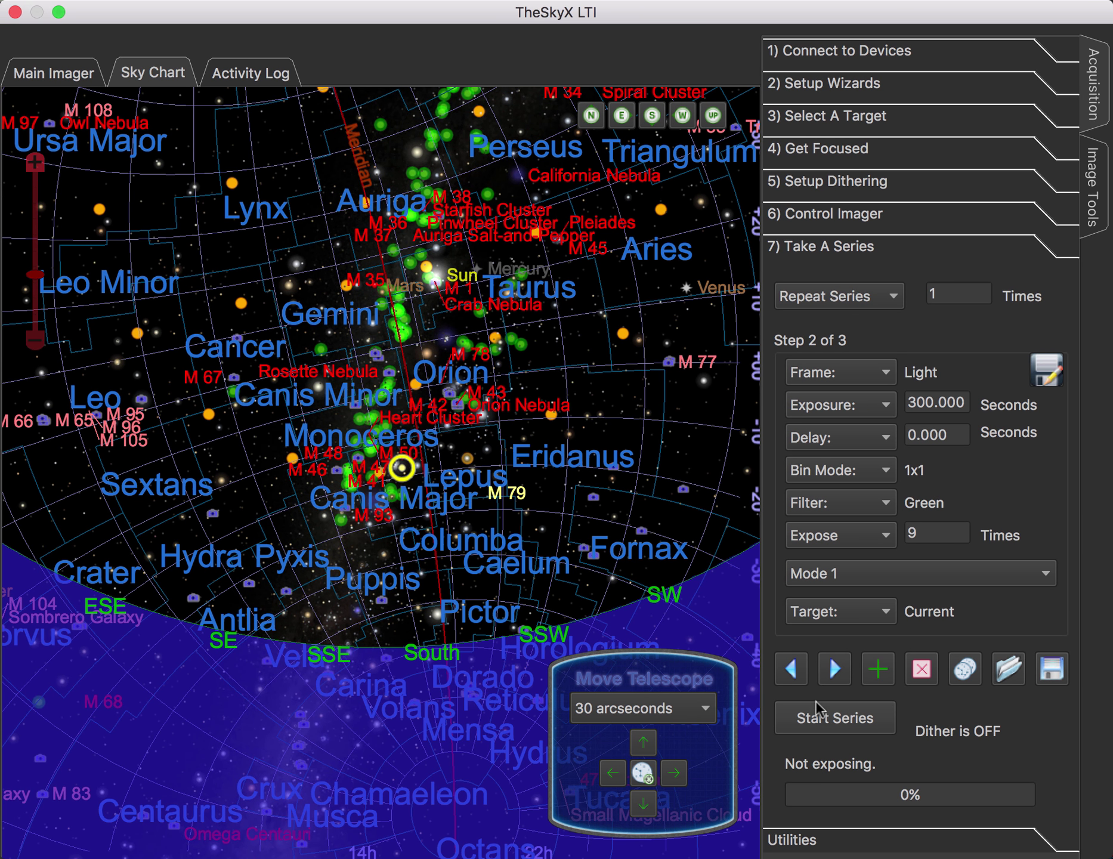
click(835, 669)
click(887, 298)
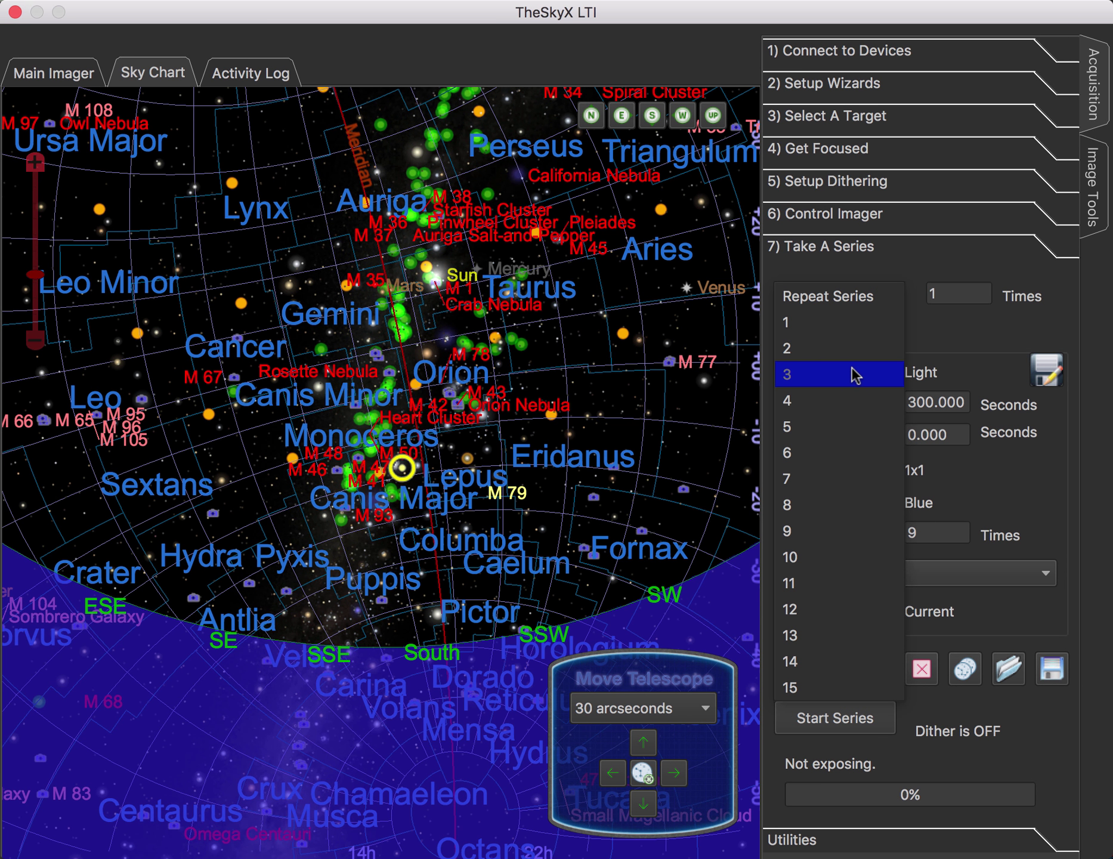
click(851, 349)
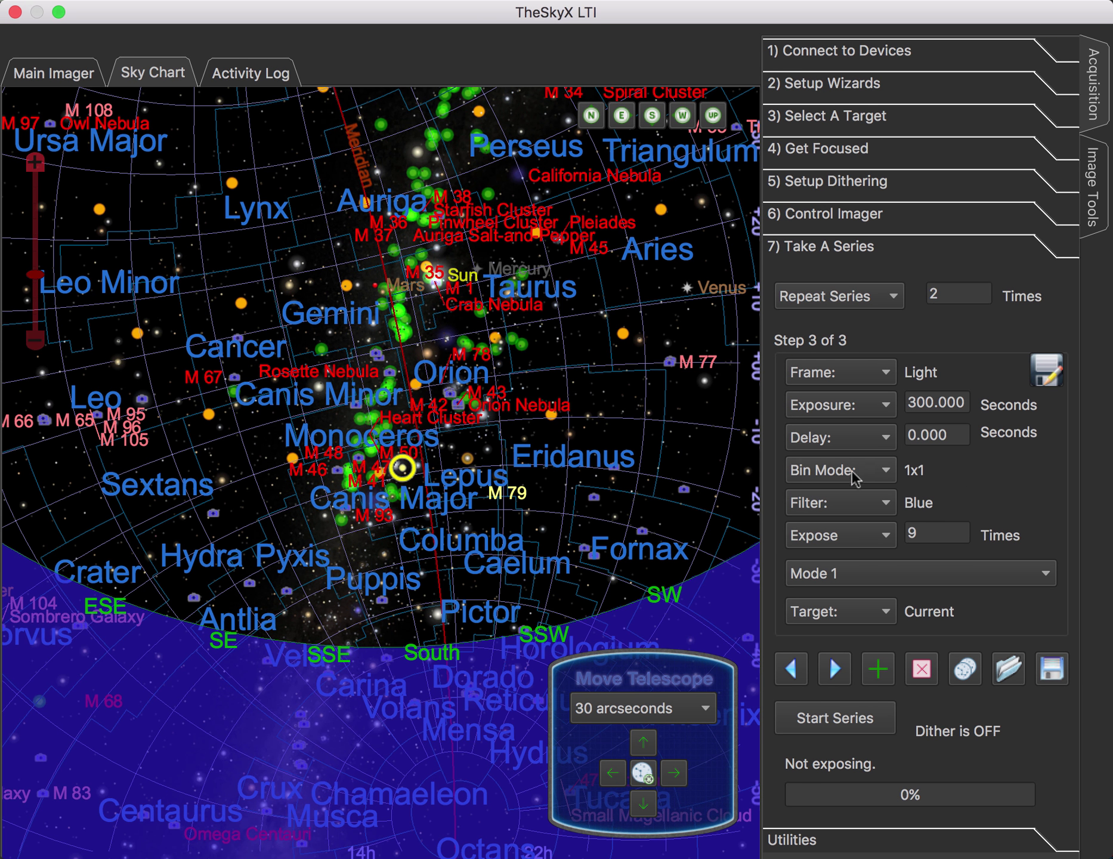
Set the number of exposures to 1 in the Blue, Red and Green steps of the series.
click(857, 534)
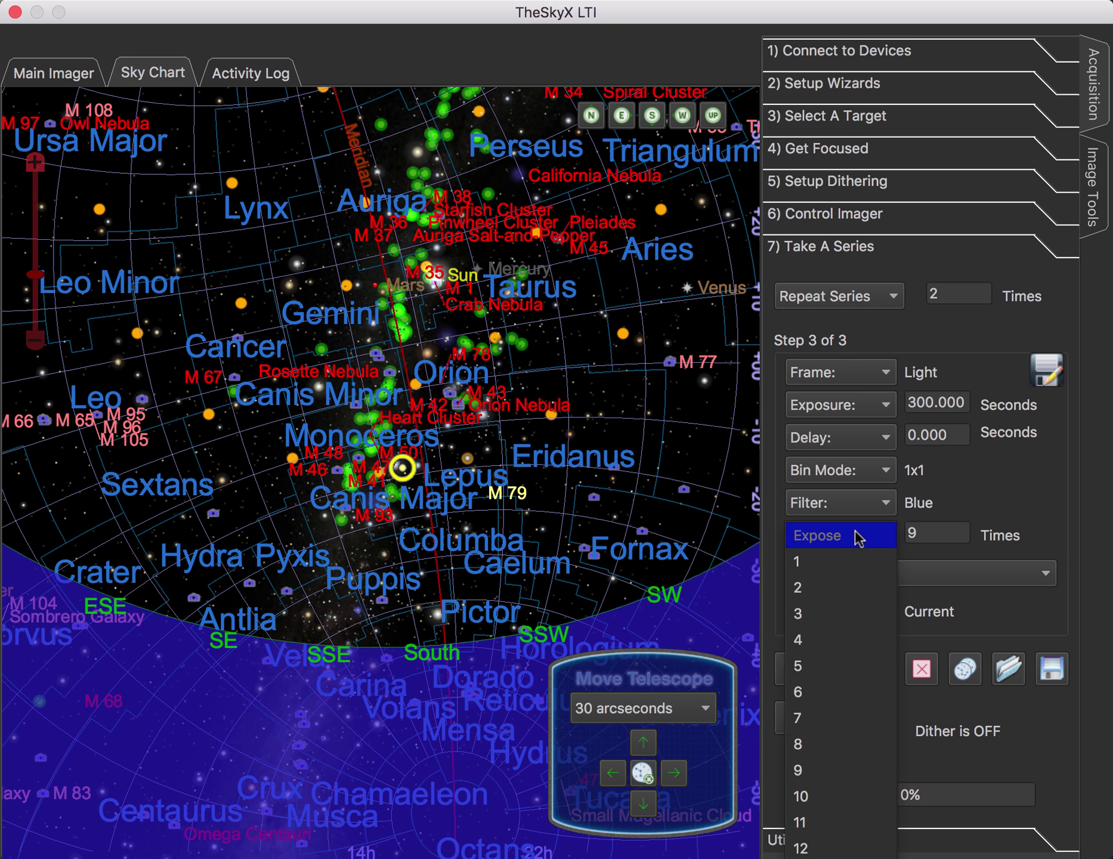
click(843, 561)
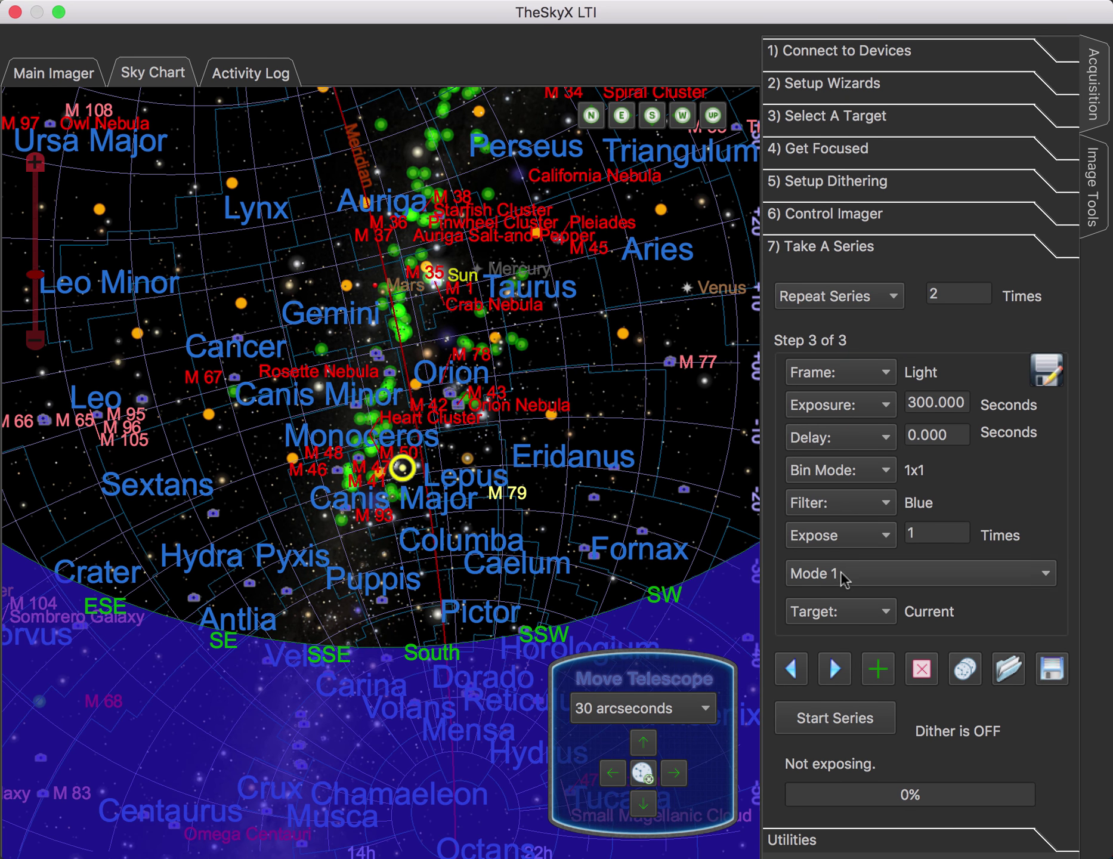
click(798, 676)
click(798, 676)
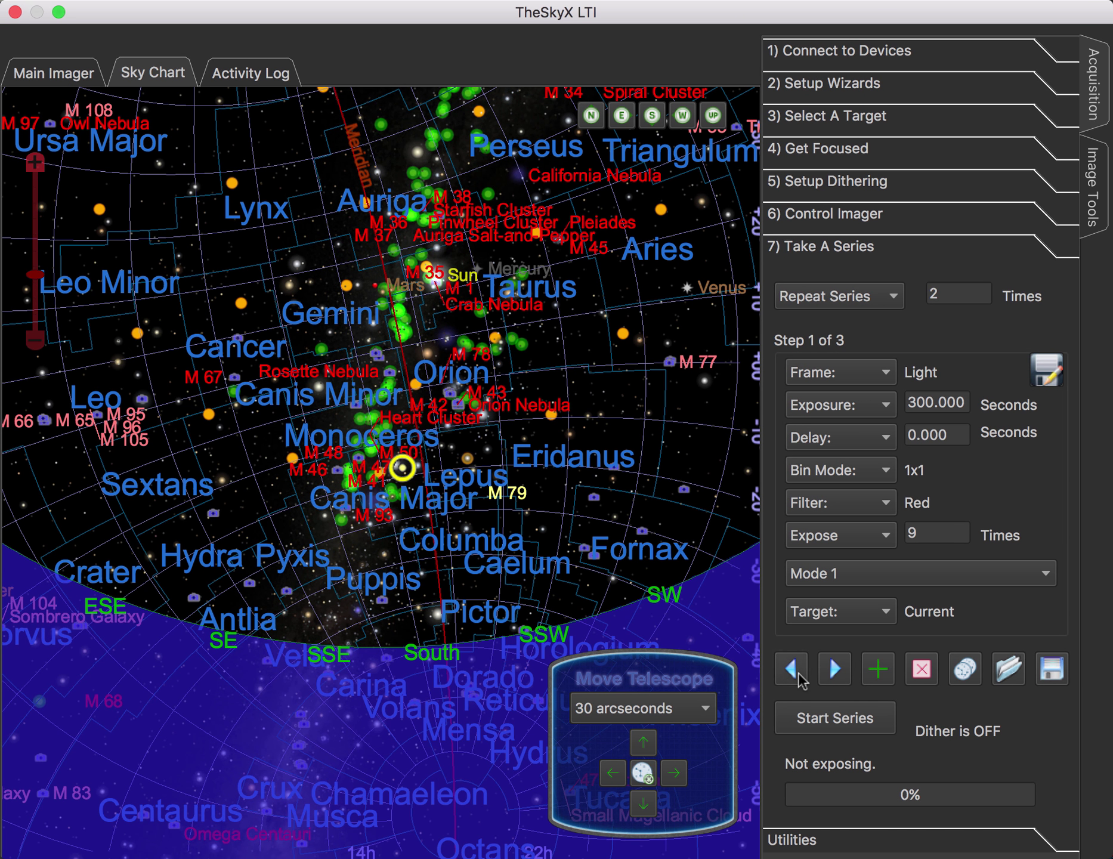
click(857, 535)
click(854, 561)
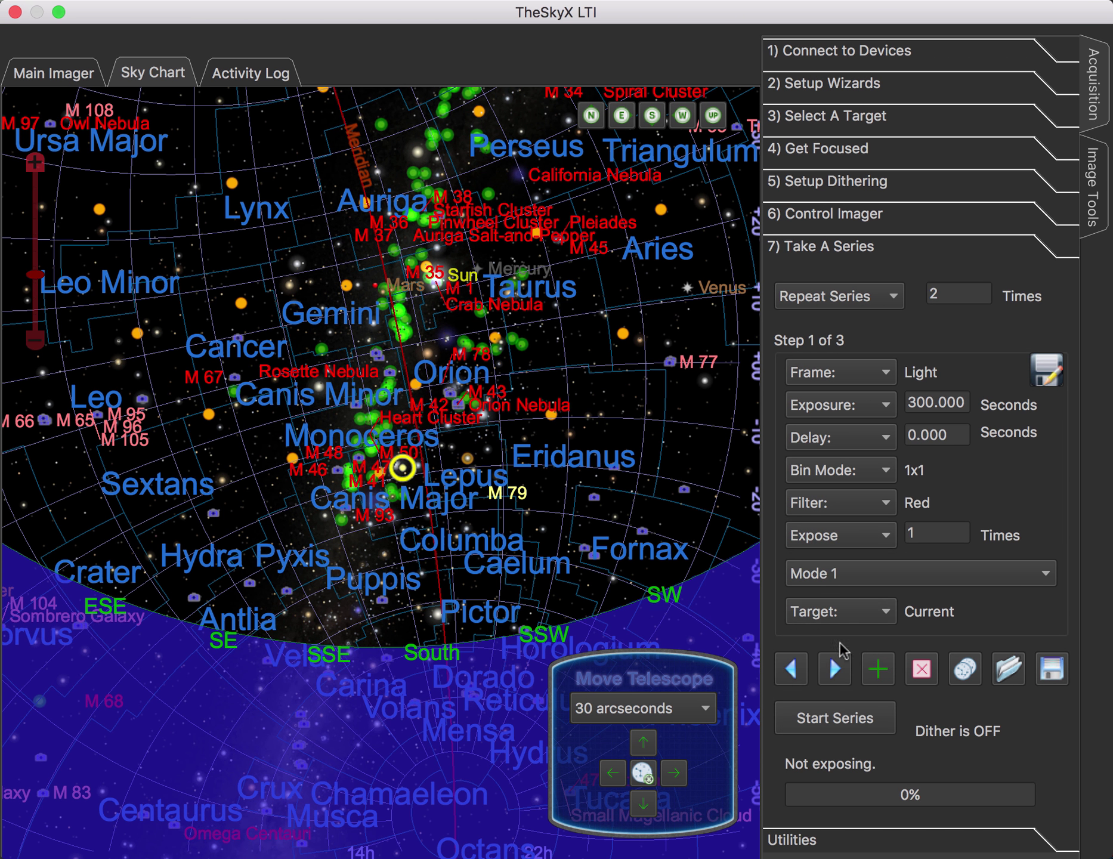
click(835, 670)
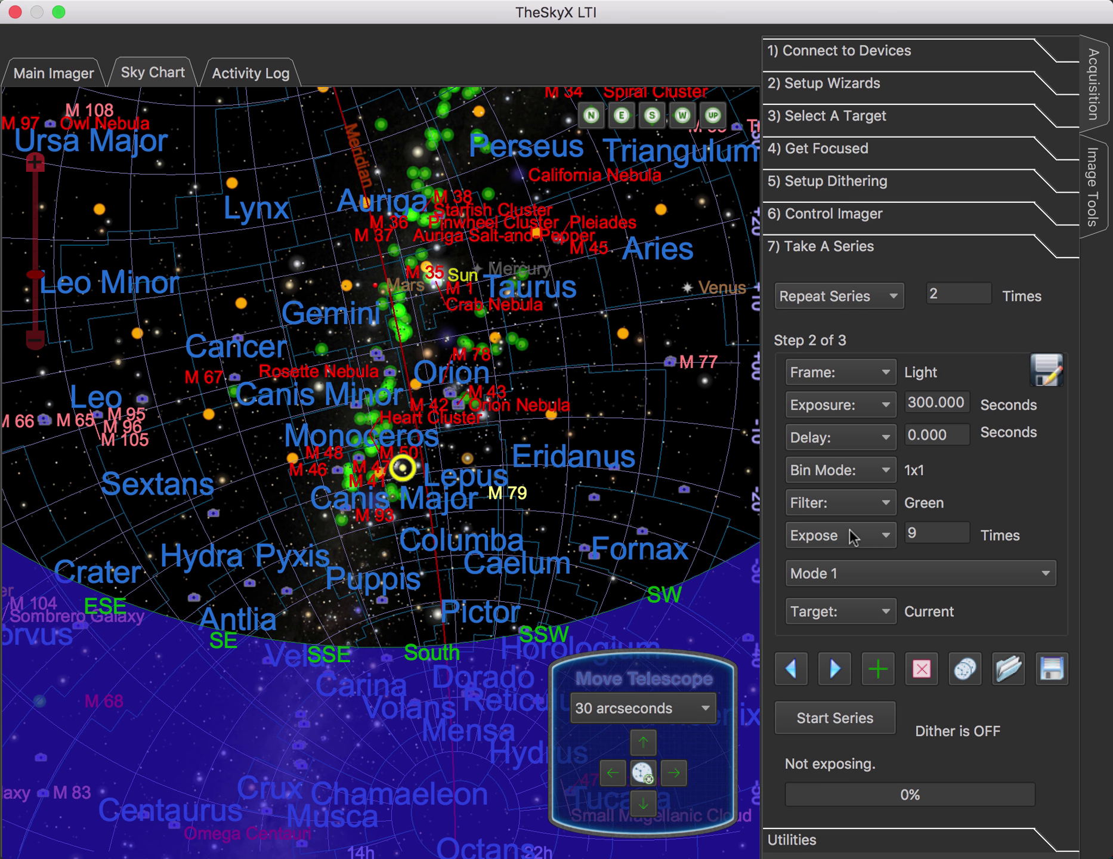
click(853, 534)
click(845, 567)
click(837, 670)
Set the whole series to repeat 18 times.
click(893, 307)
click(825, 689)
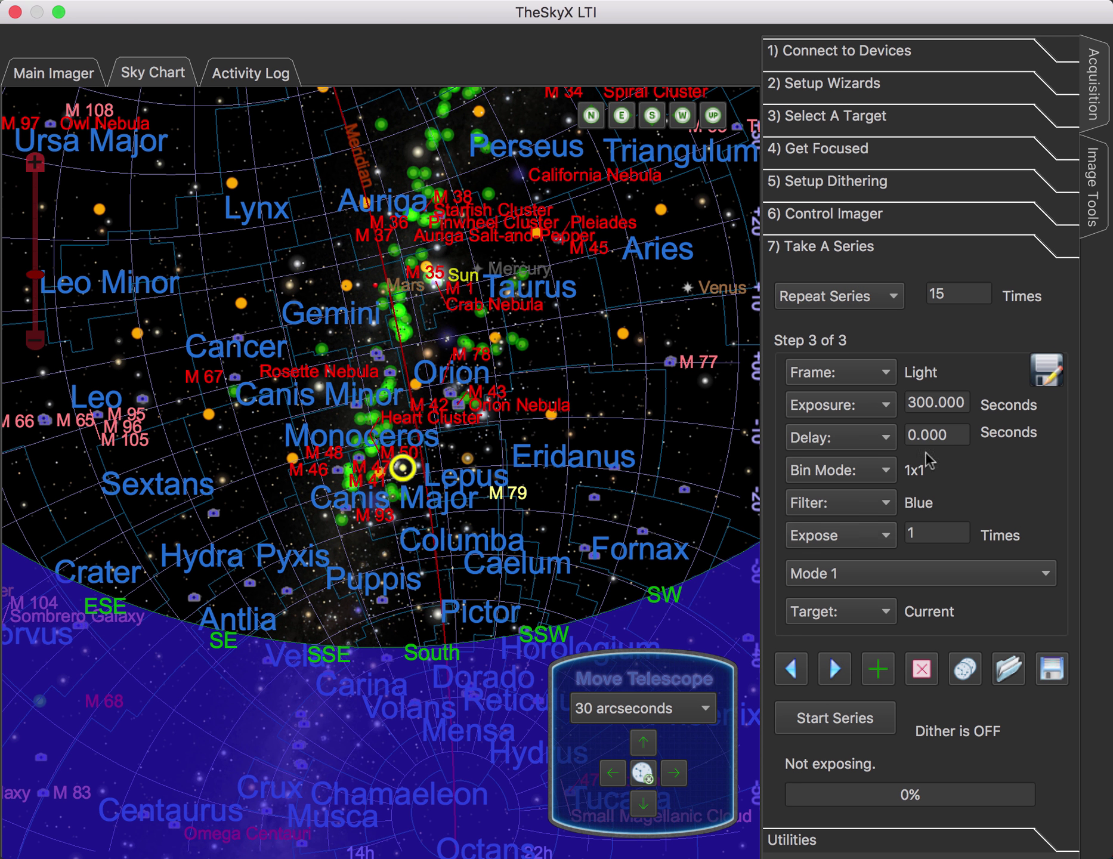
click(954, 291)
key(BackSpace)
key(BackSpace)
text(18)
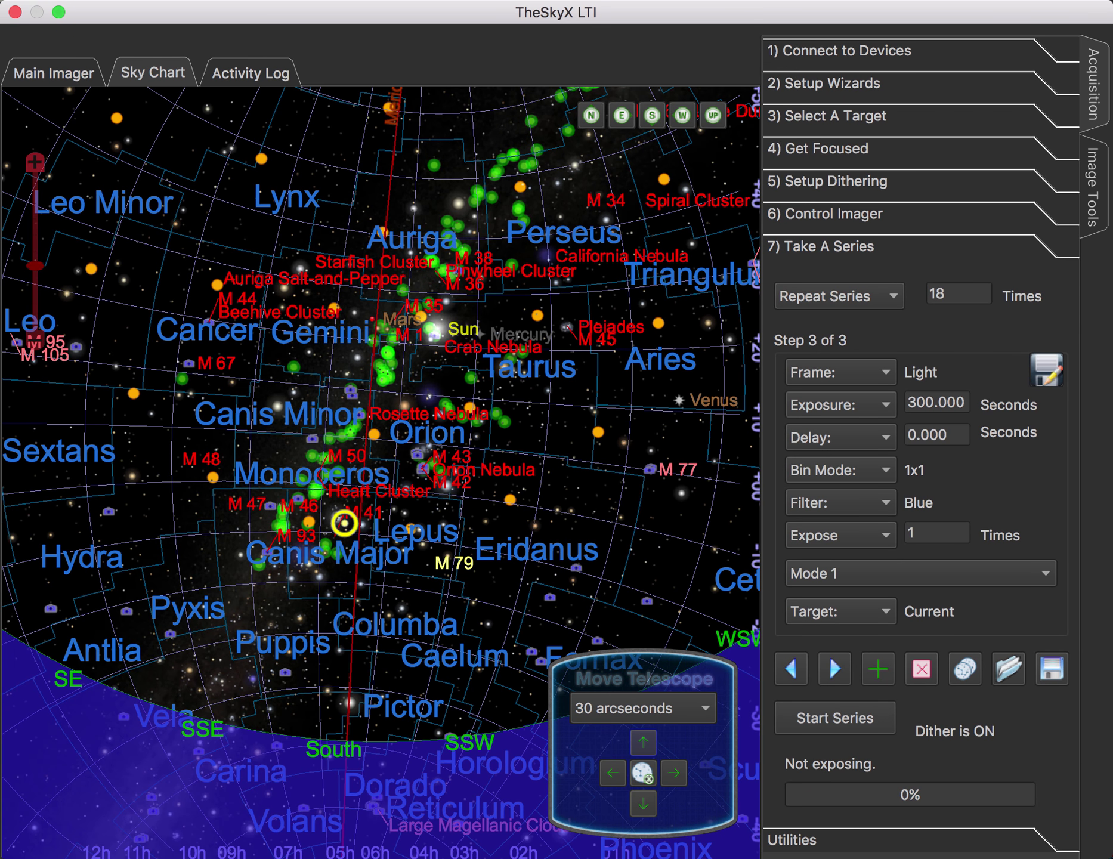
Review the dithering setup and its step size choices.
click(846, 188)
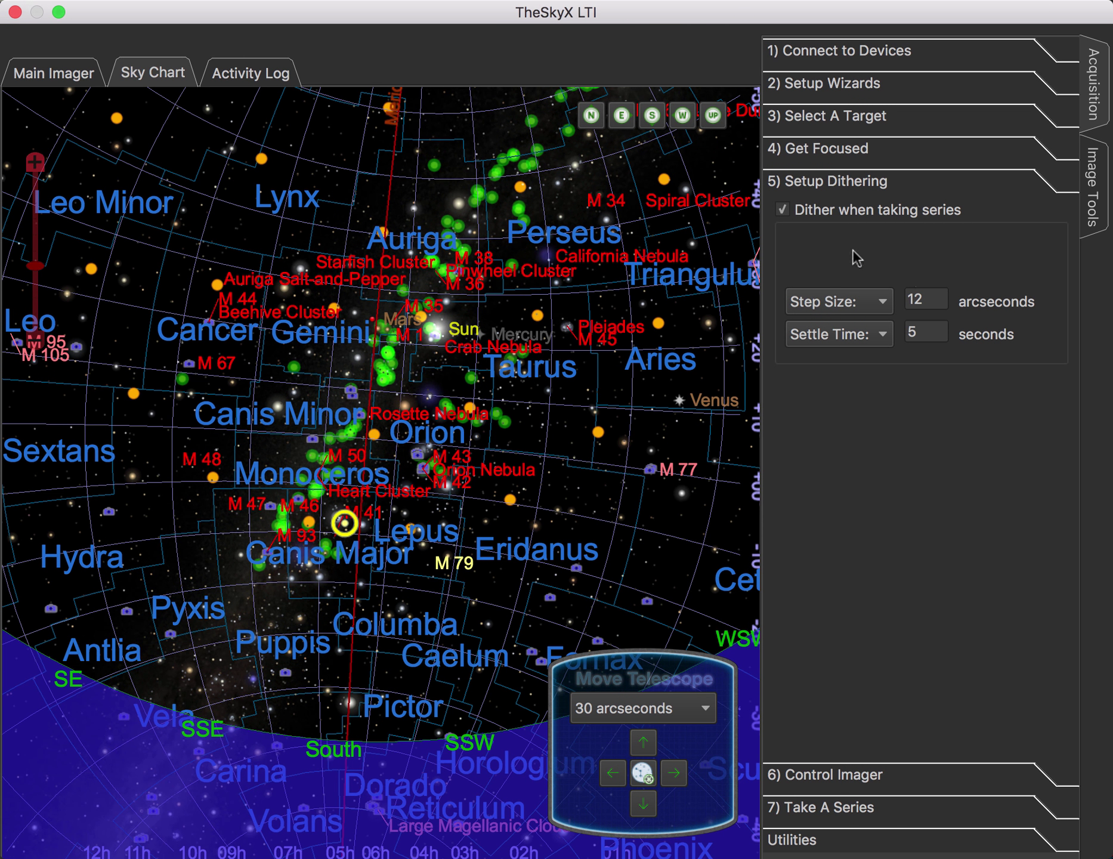
click(865, 306)
click(917, 280)
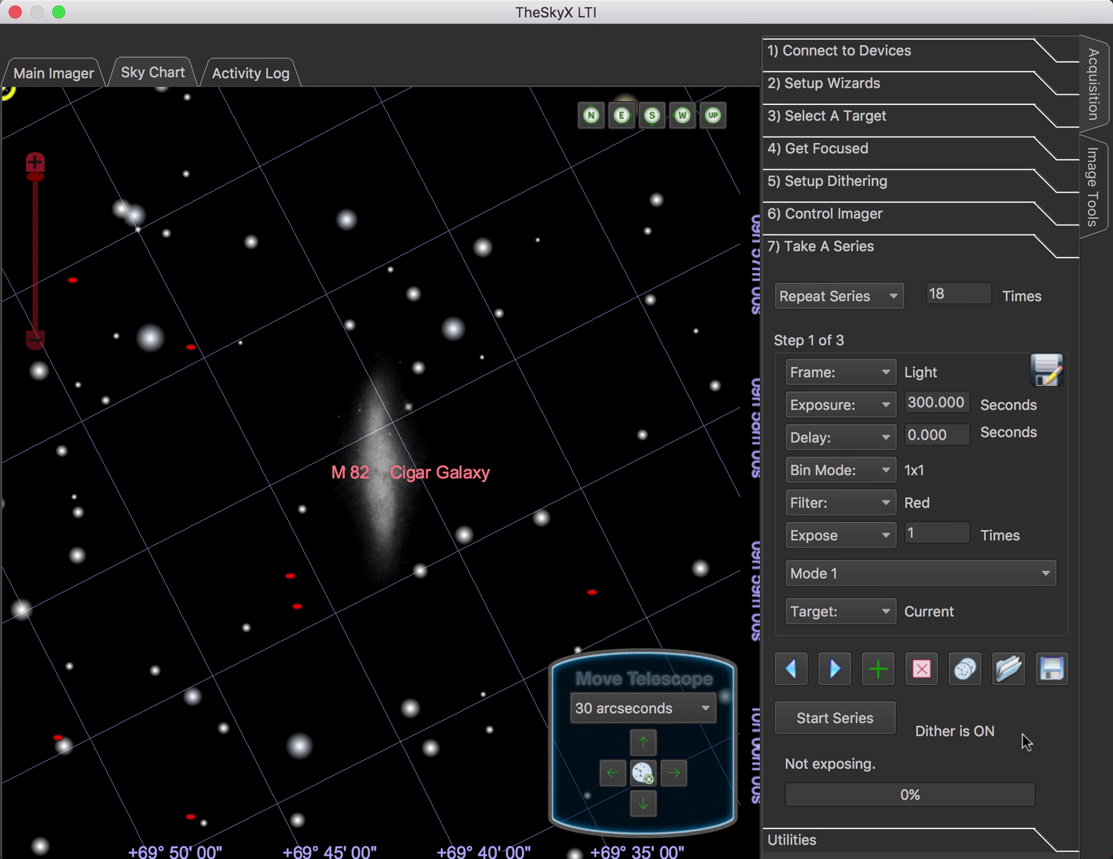
click(887, 377)
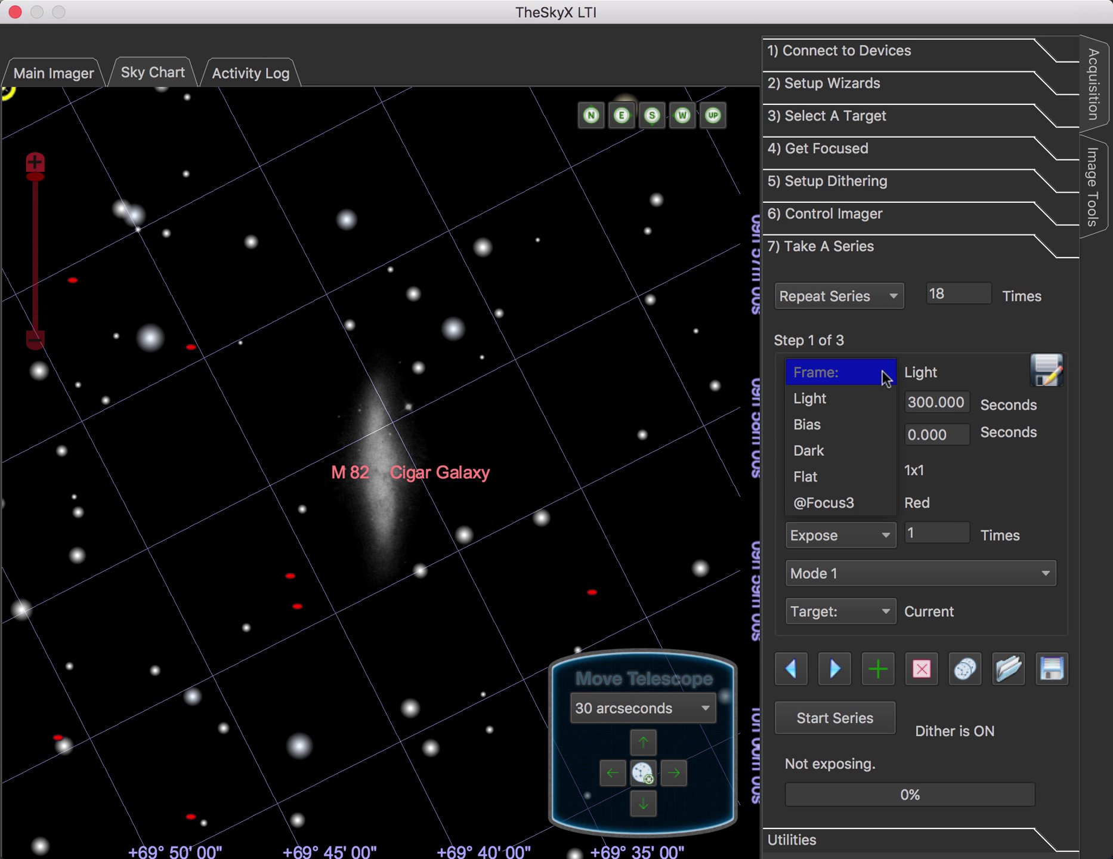
click(855, 506)
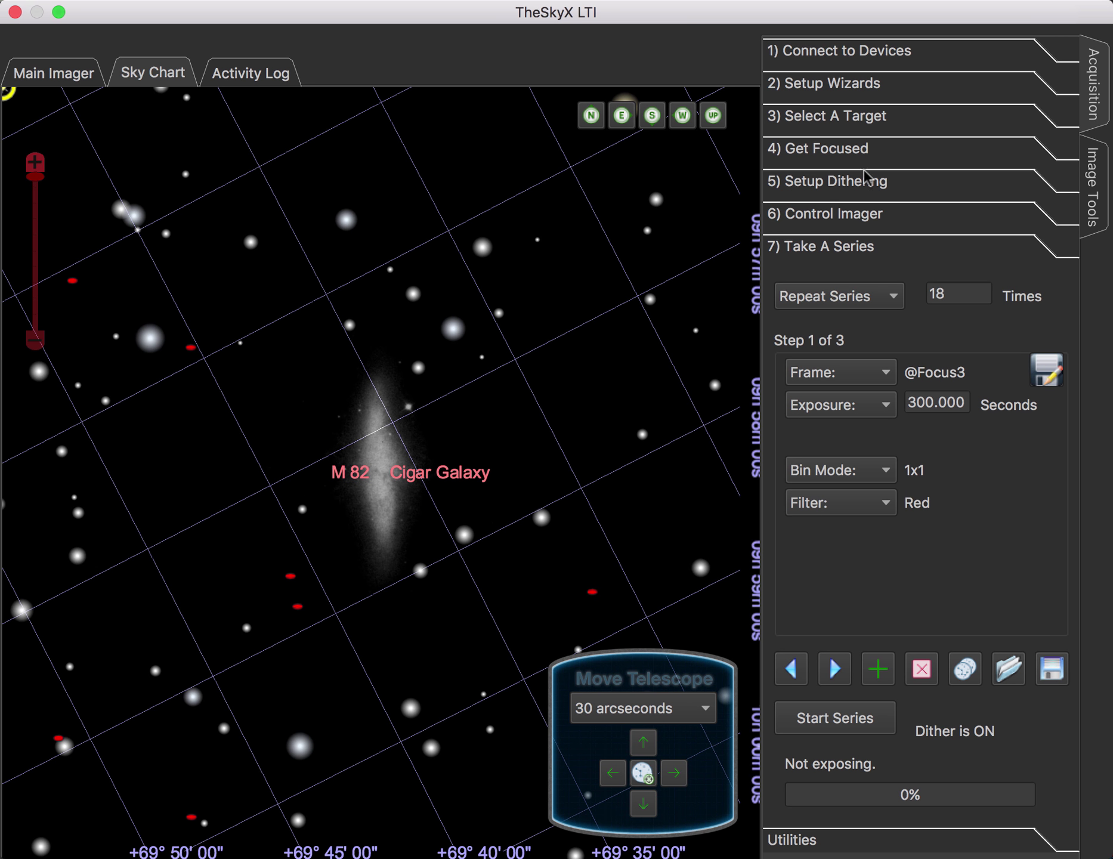
click(852, 408)
click(837, 488)
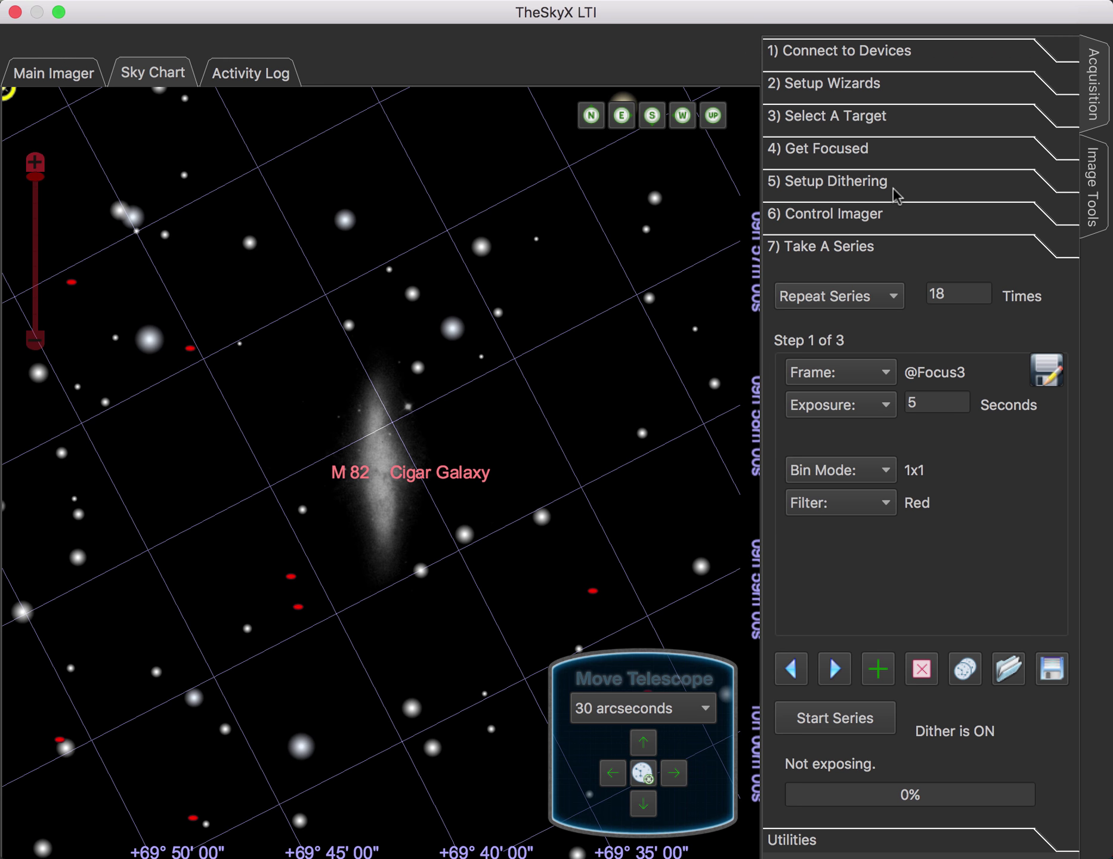
click(888, 154)
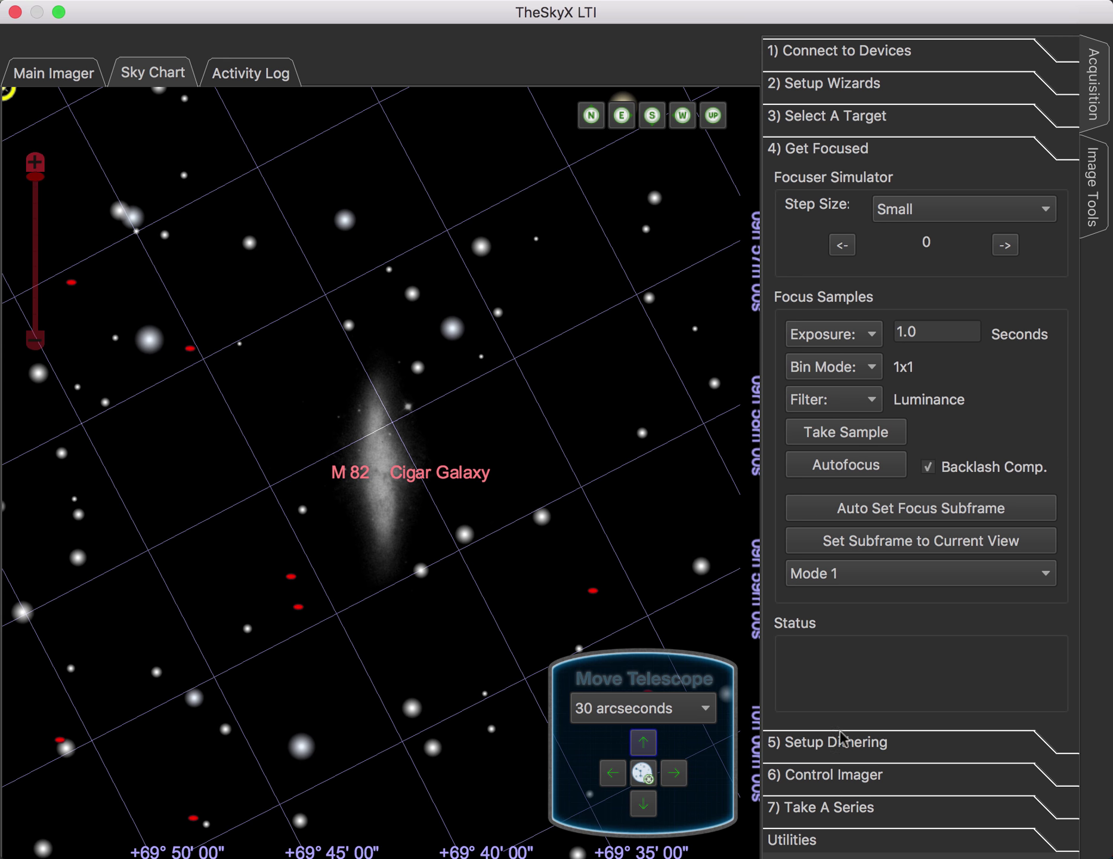
click(860, 815)
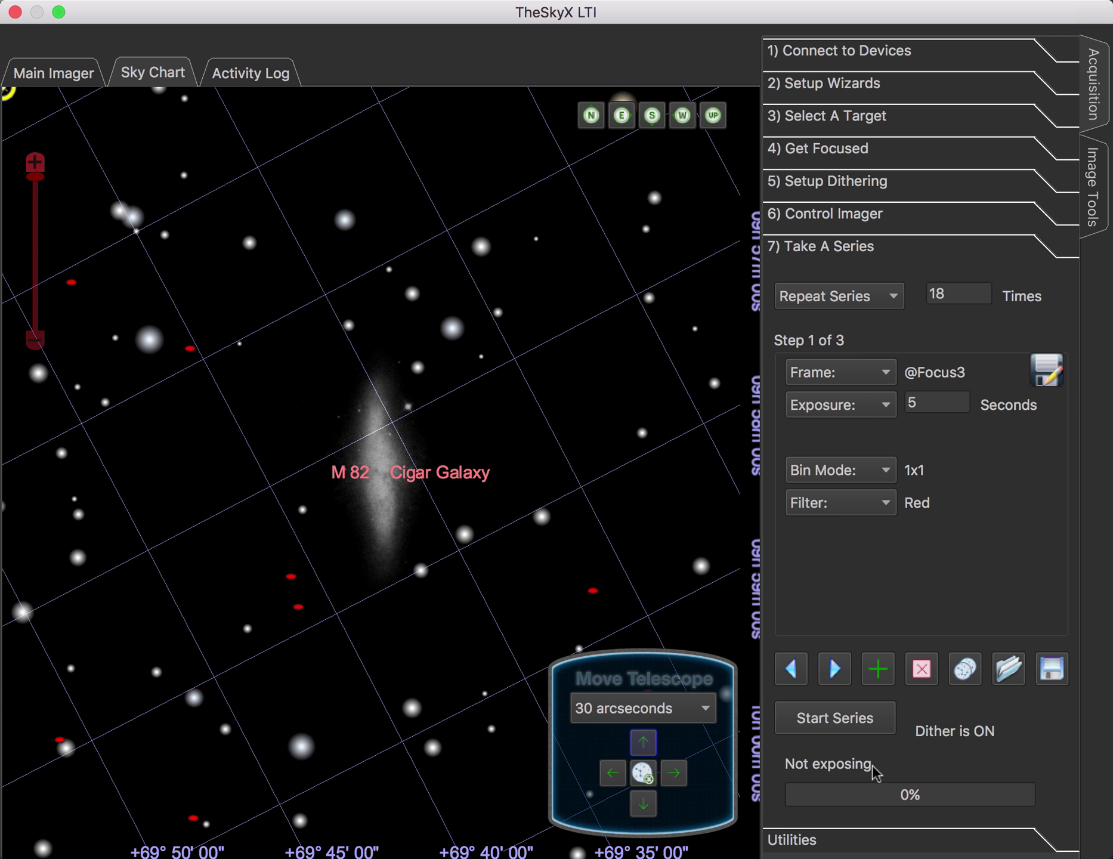